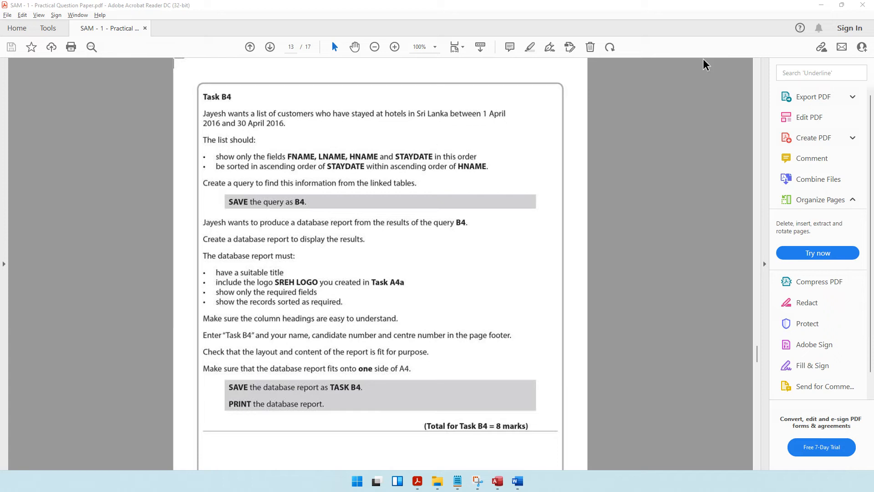
# Step: Minimize the Task B4 question paper and bring up Access's Create tab
pyautogui.click(821, 7)
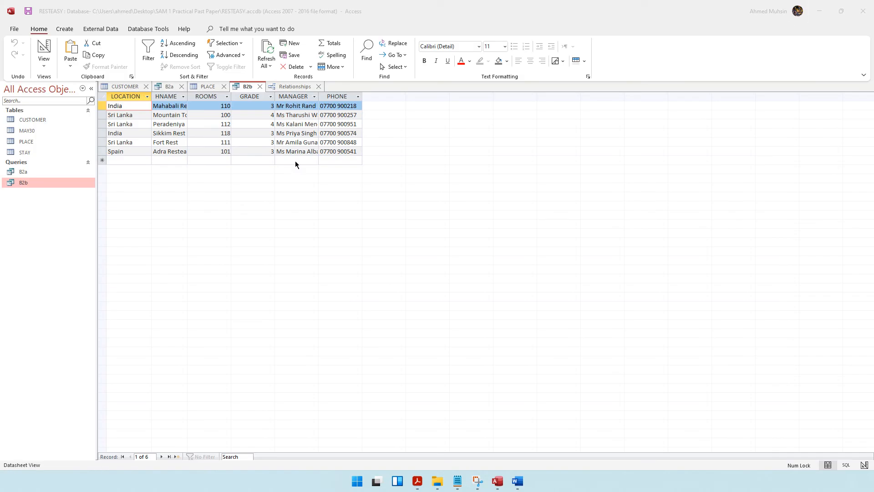
pyautogui.click(65, 29)
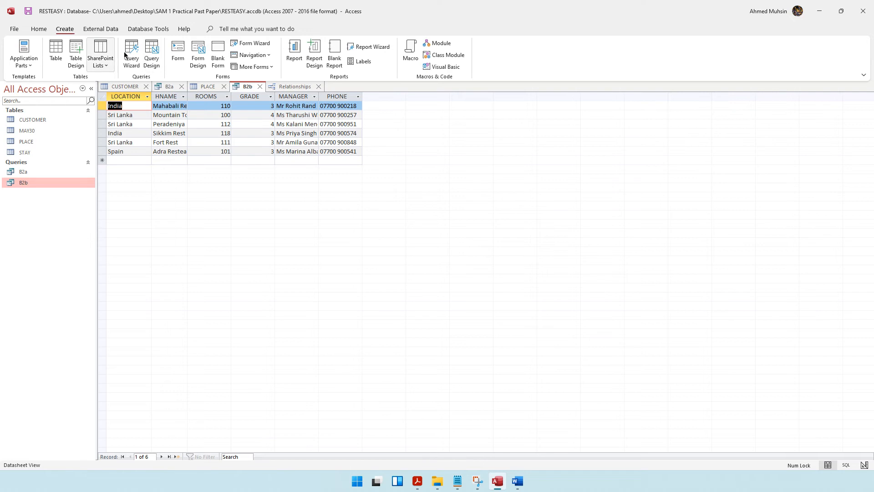
# Step: Start a new query design and add the CUSTOMER, PLACE and STAY tables
pyautogui.click(152, 58)
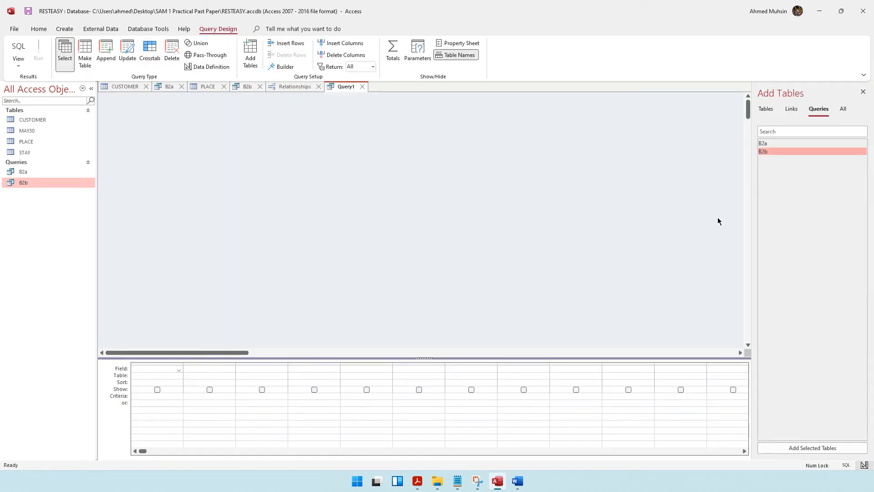
pyautogui.click(417, 481)
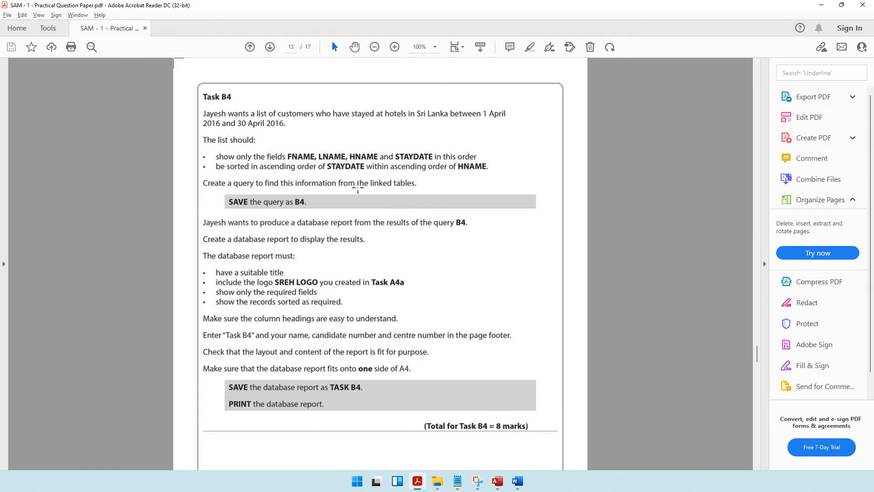
pyautogui.click(822, 6)
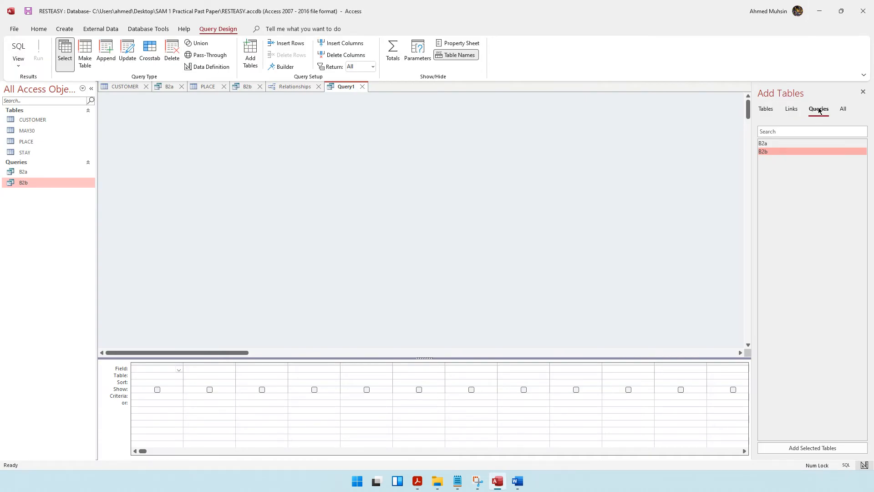
pyautogui.click(766, 109)
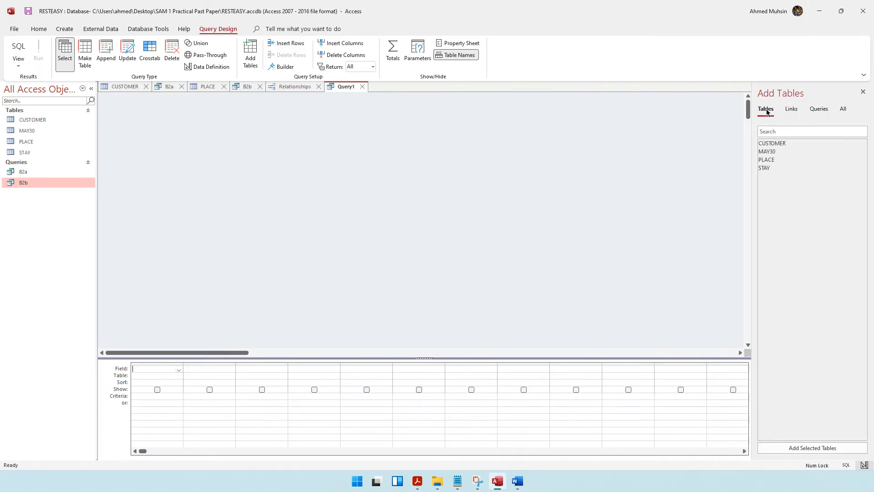
pyautogui.click(773, 144)
pyautogui.doubleClick(773, 144)
pyautogui.doubleClick(767, 159)
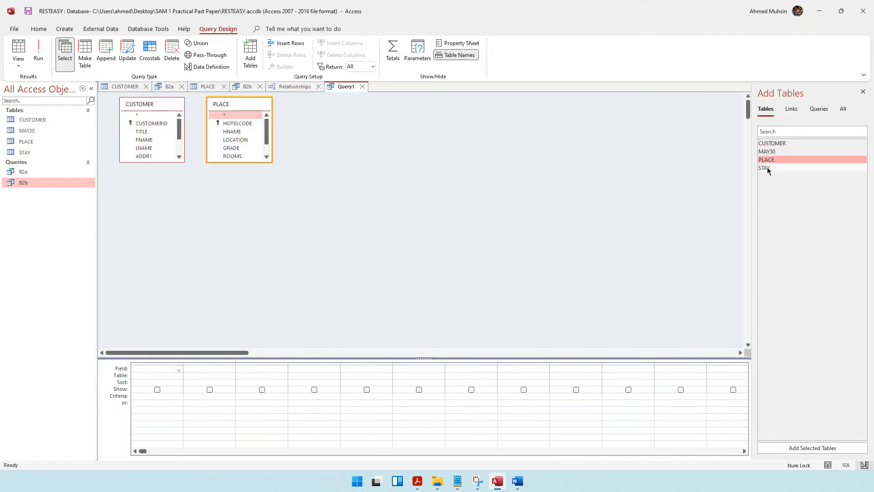
pyautogui.doubleClick(766, 167)
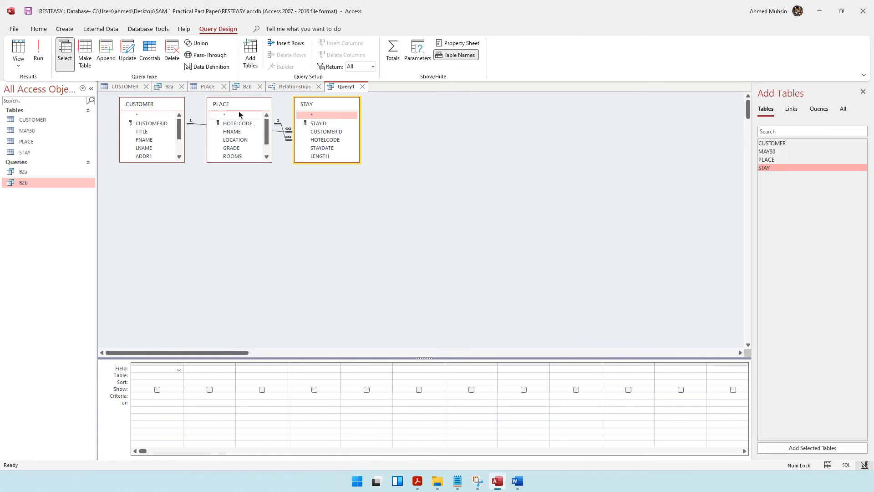
# Step: Spread out the three table boxes and enlarge PLACE and CUSTOMER to show all fields
pyautogui.moveTo(237, 106); pyautogui.dragTo(468, 135)
pyautogui.moveTo(314, 111); pyautogui.dragTo(268, 215)
pyautogui.moveTo(494, 132); pyautogui.dragTo(445, 117)
pyautogui.moveTo(427, 176); pyautogui.dragTo(427, 220)
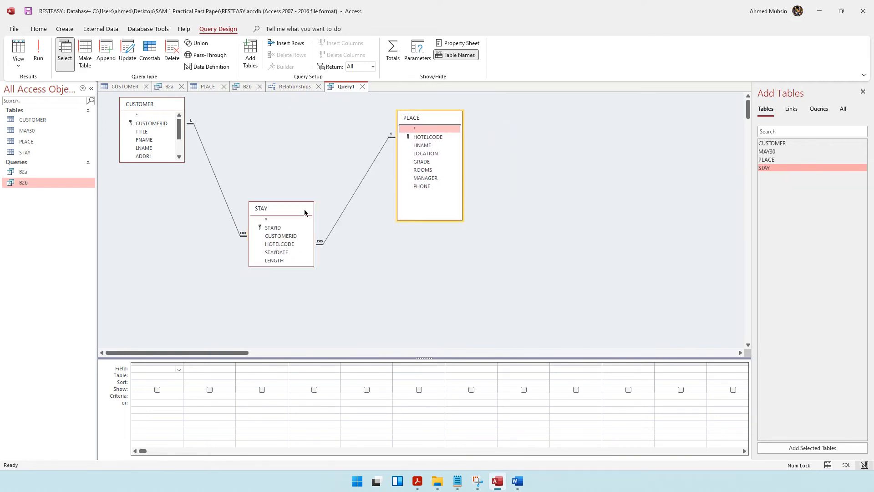
pyautogui.moveTo(306, 212); pyautogui.dragTo(319, 208)
pyautogui.moveTo(145, 162); pyautogui.dragTo(146, 215)
pyautogui.click(417, 481)
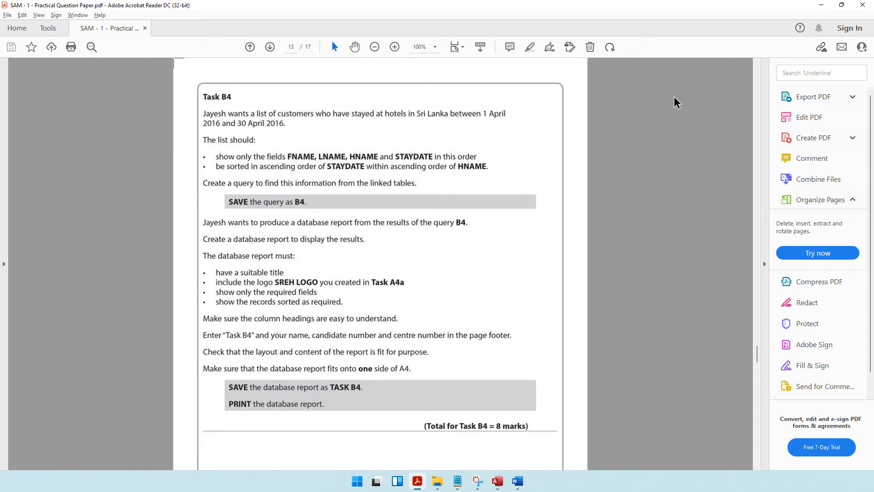
# Step: Add FNAME, LNAME, HNAME and STAYDATE to the query grid in that order
pyautogui.click(821, 6)
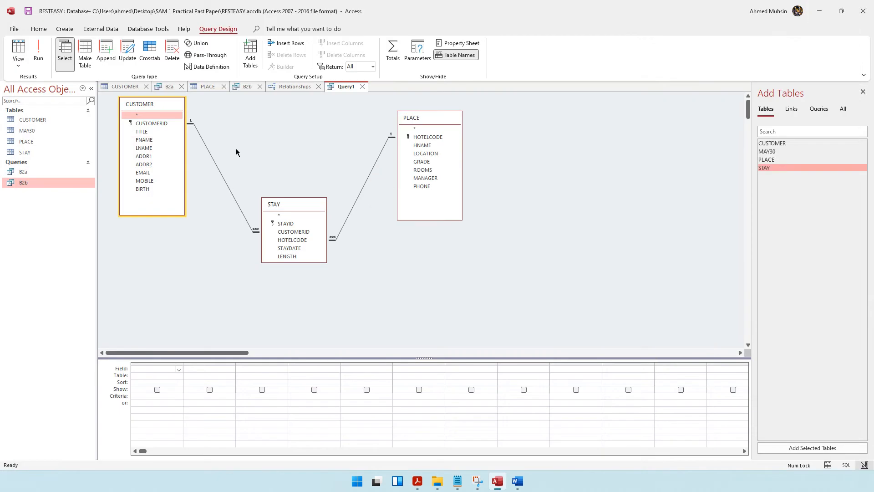
pyautogui.doubleClick(144, 140)
pyautogui.click(143, 150)
pyautogui.doubleClick(143, 149)
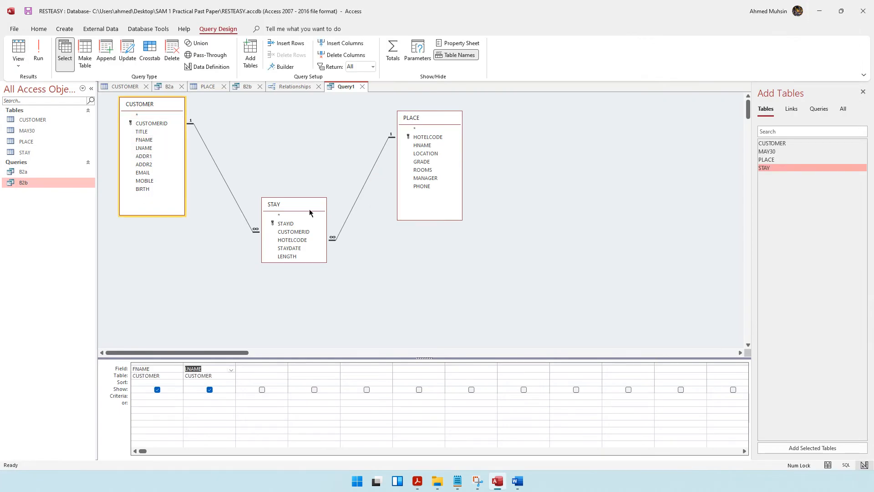
pyautogui.doubleClick(422, 145)
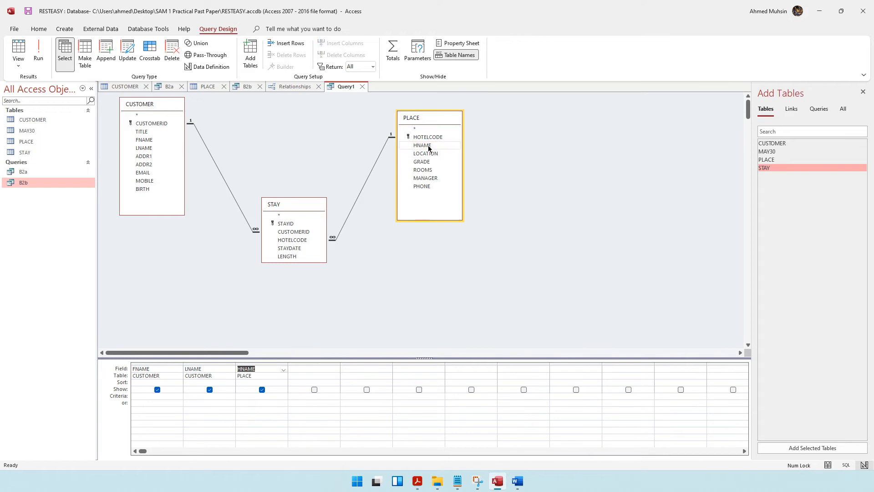
pyautogui.doubleClick(289, 248)
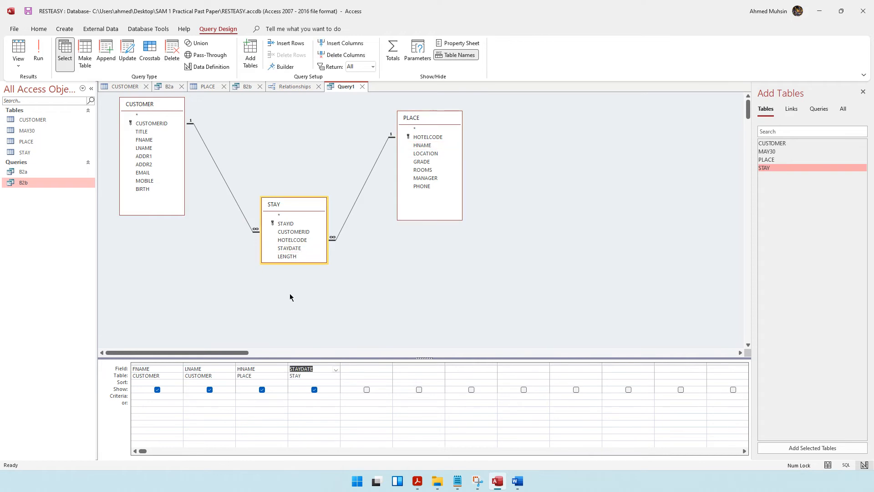
# Step: Reread the sorting and Sri Lanka hotels requirements in the question paper
pyautogui.click(417, 481)
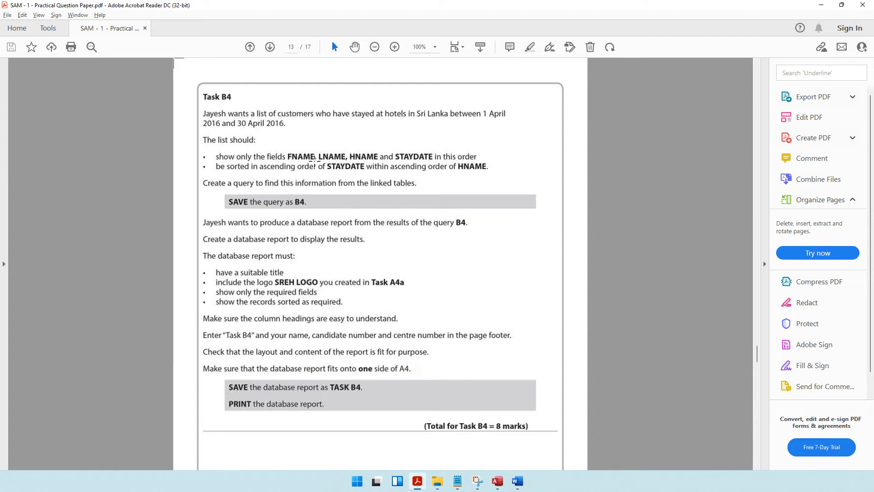
pyautogui.moveTo(319, 167); pyautogui.dragTo(498, 171)
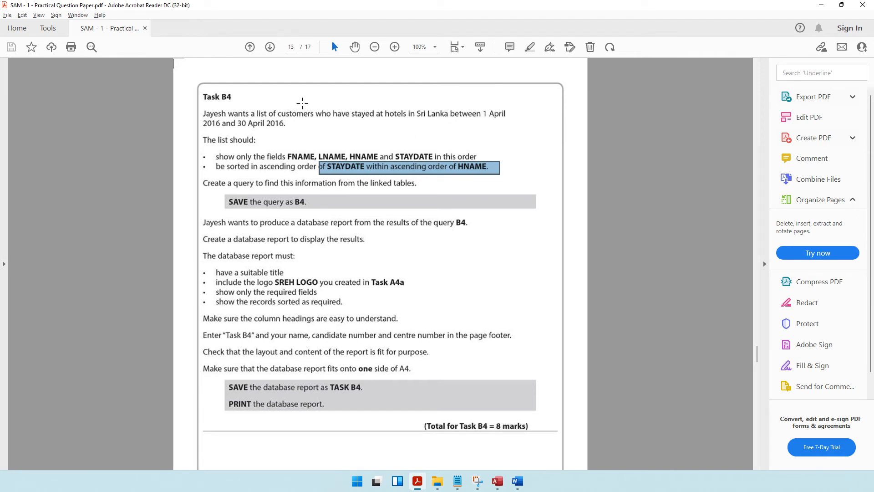
pyautogui.moveTo(308, 113); pyautogui.dragTo(445, 119)
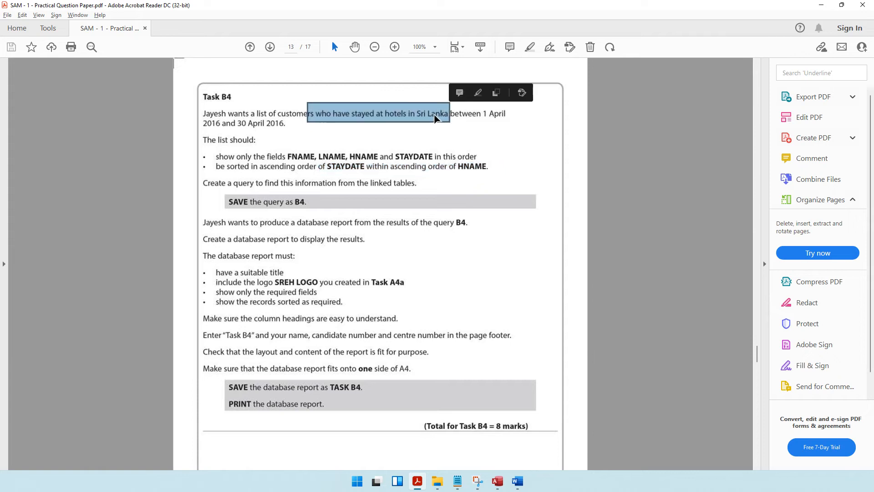
pyautogui.click(435, 118)
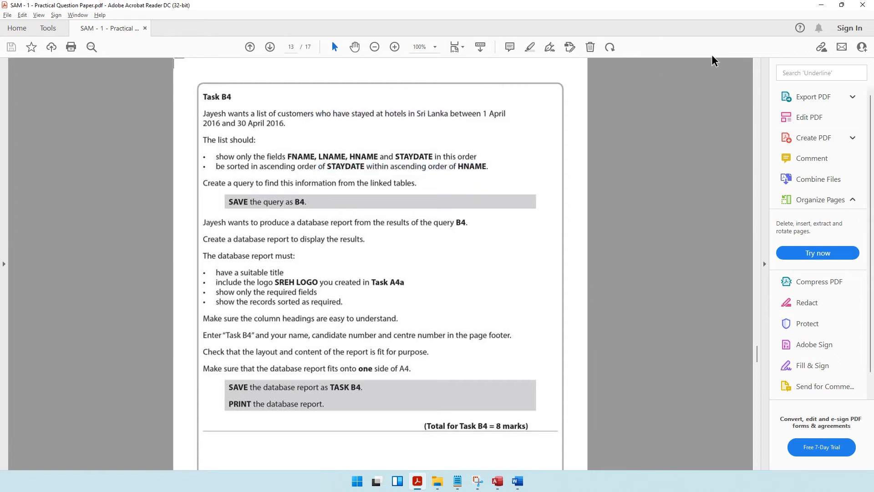
pyautogui.click(821, 6)
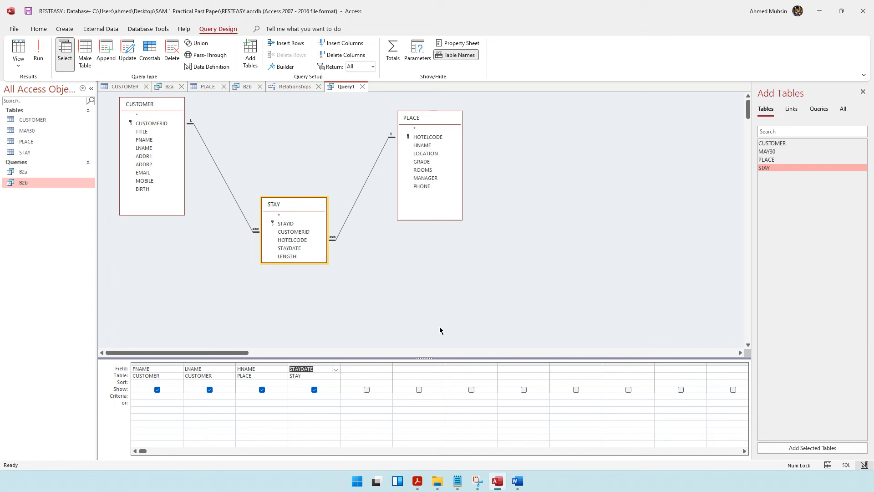
# Step: Add LOCATION from PLACE as a hidden fifth column with the criterion "Sri Lanka"
pyautogui.click(353, 371)
pyautogui.moveTo(432, 156); pyautogui.dragTo(387, 370)
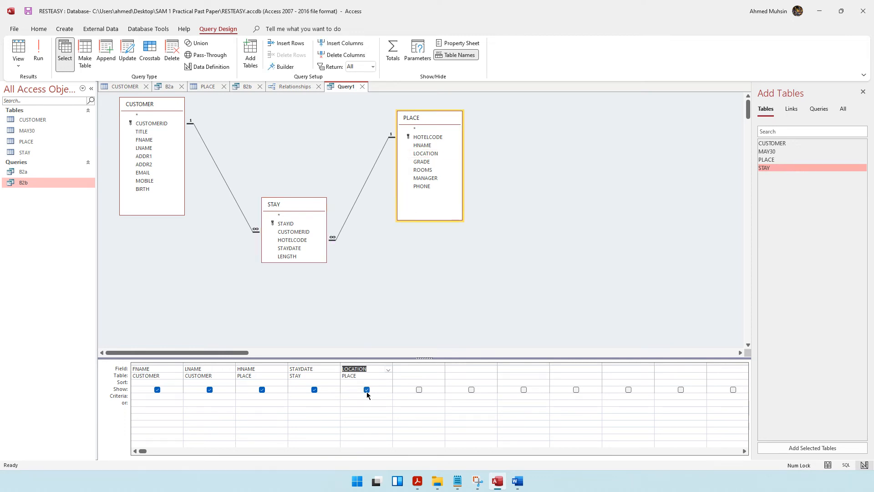
pyautogui.click(367, 390)
pyautogui.click(358, 397)
pyautogui.write('"Sri Lanka')
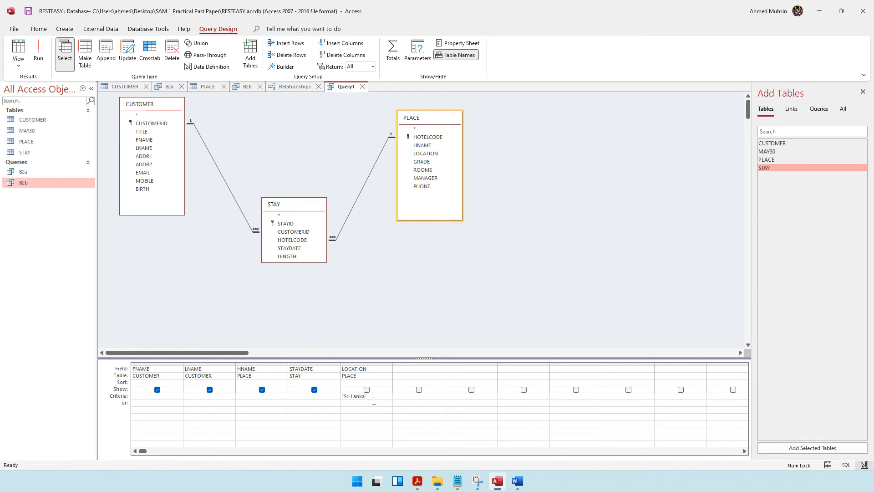
pyautogui.click(417, 481)
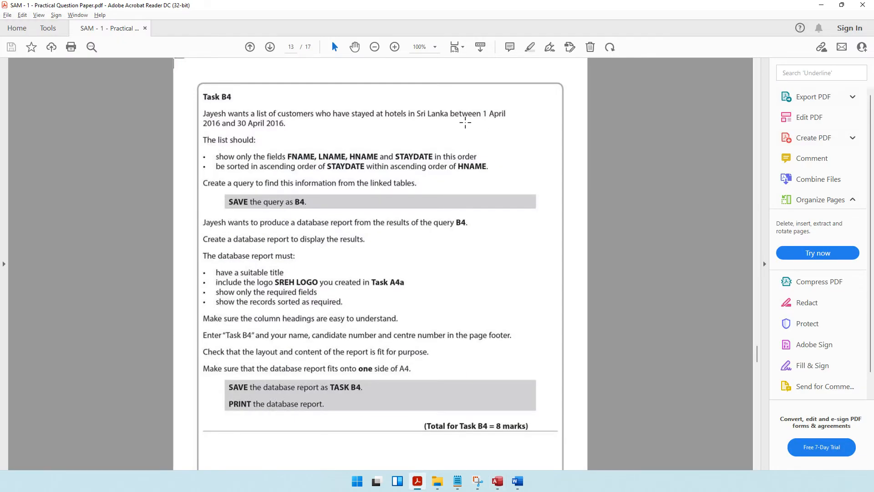
pyautogui.click(821, 4)
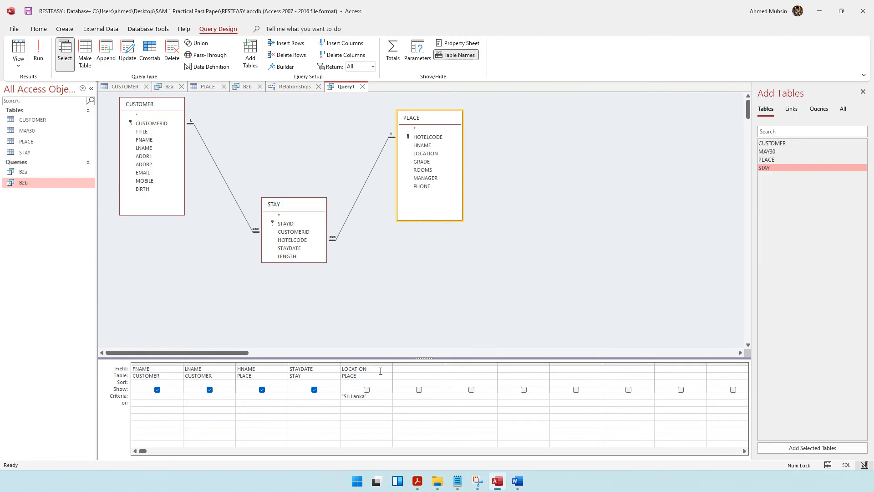
# Step: Give STAYDATE the criterion Between 4/1/2016 and 4/30/2016 and widen its column
pyautogui.click(316, 397)
pyautogui.write('Between')
pyautogui.write('4')
pyautogui.write('/1/2016')
pyautogui.write(' and 4')
pyautogui.write('/30/2016')
pyautogui.moveTo(340, 365); pyautogui.dragTo(388, 366)
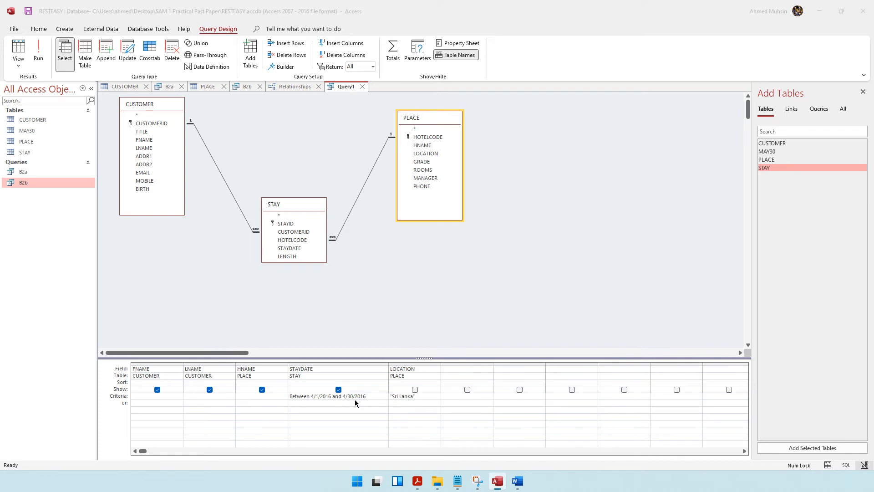
pyautogui.click(417, 481)
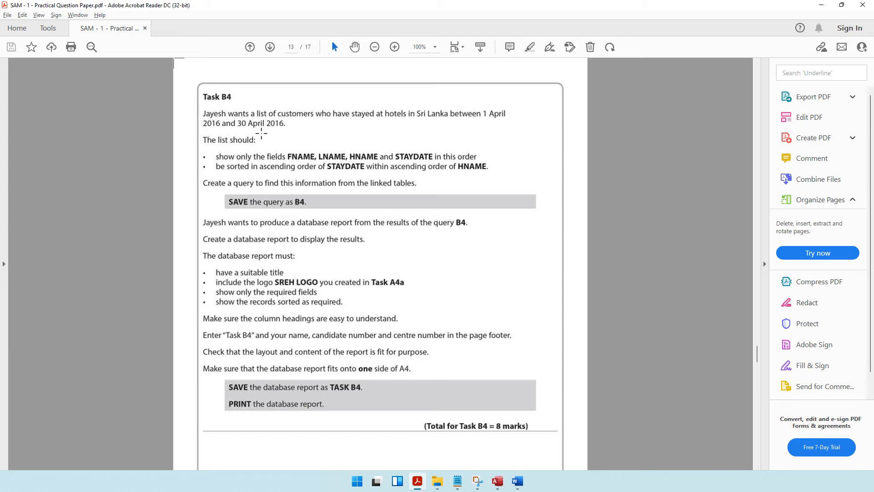
# Step: Run the query to preview its results and check the save-as-B4 instruction
pyautogui.click(821, 4)
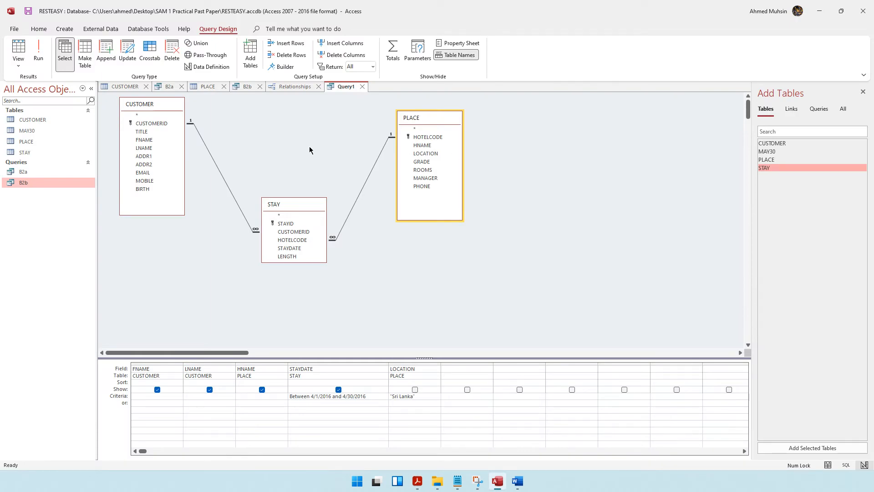
pyautogui.click(38, 53)
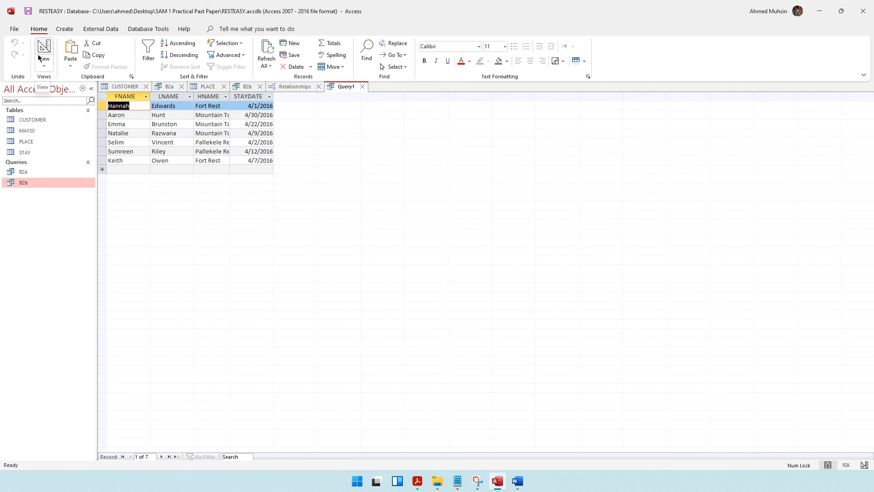
pyautogui.click(226, 55)
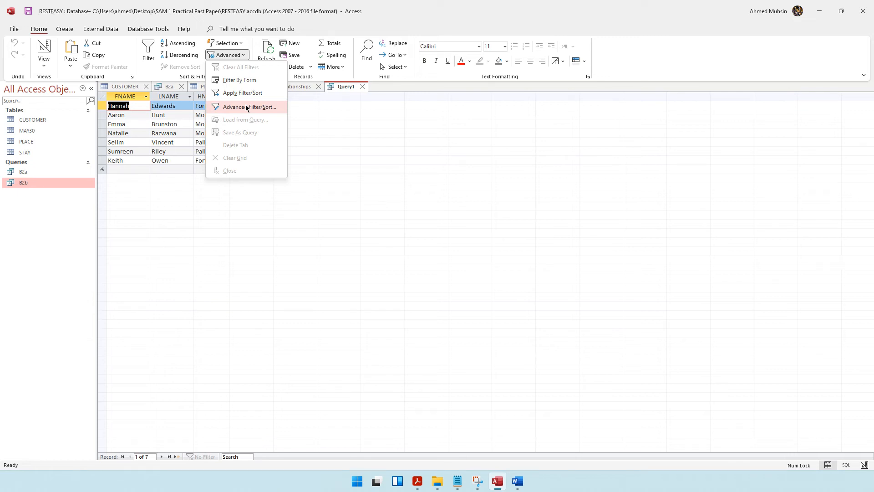
pyautogui.click(452, 10)
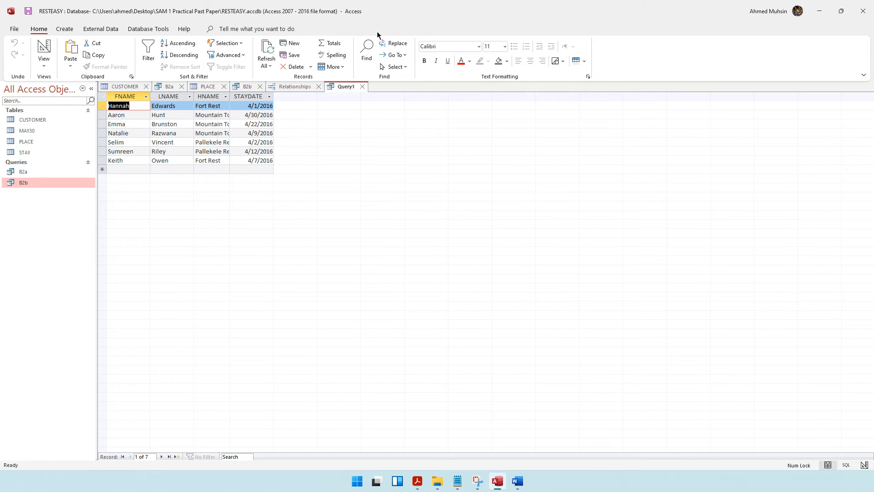
pyautogui.click(417, 481)
pyautogui.moveTo(290, 202); pyautogui.dragTo(316, 211)
pyautogui.click(821, 5)
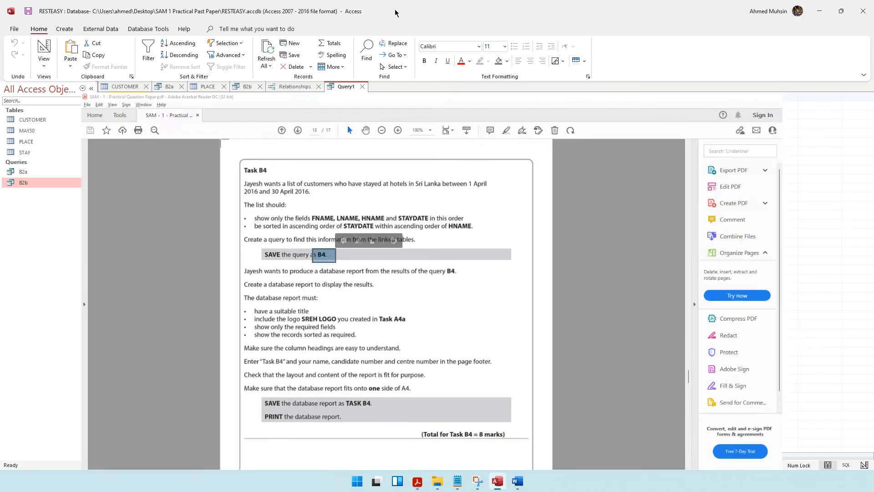
# Step: Save the query under the name B4
pyautogui.click(28, 11)
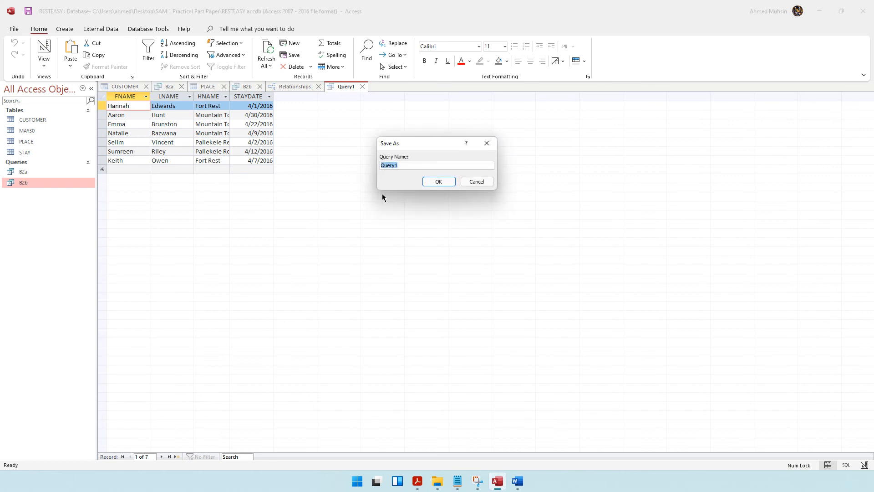
pyautogui.write('B4')
pyautogui.press('Return')
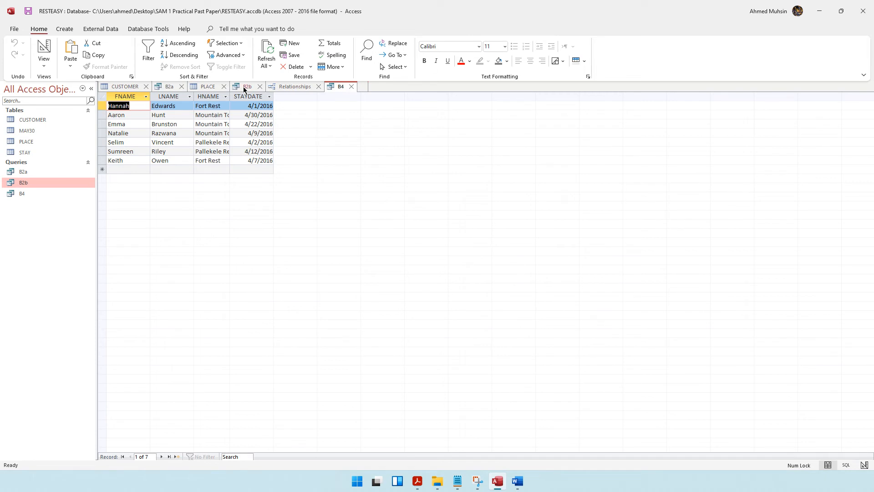
pyautogui.click(228, 54)
# Step: Open a sort design for B4 and add HNAME and STAYDATE as sort fields
pyautogui.click(232, 107)
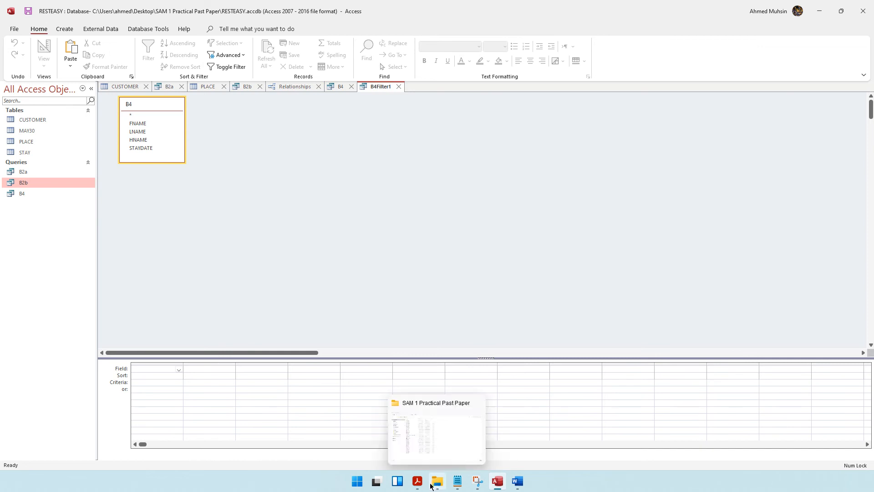
pyautogui.moveTo(416, 486)
pyautogui.click(414, 486)
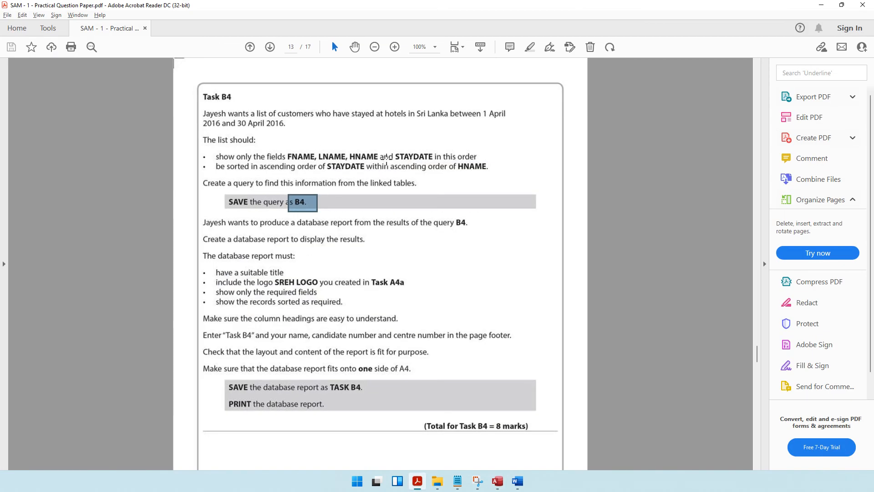
pyautogui.moveTo(384, 165); pyautogui.dragTo(495, 176)
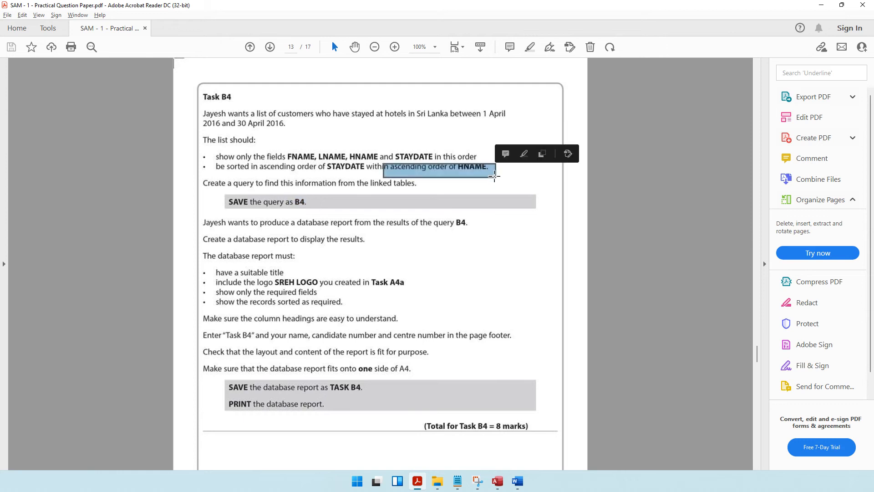
pyautogui.moveTo(361, 171); pyautogui.dragTo(363, 171)
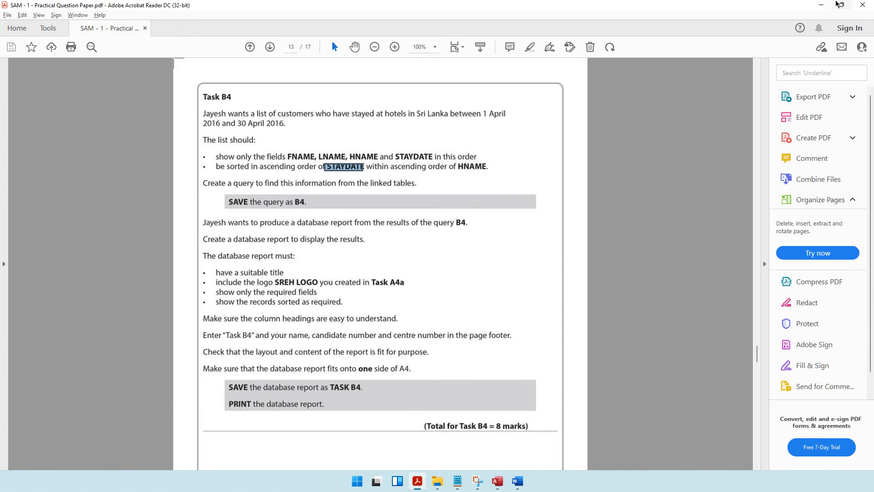
pyautogui.click(823, 4)
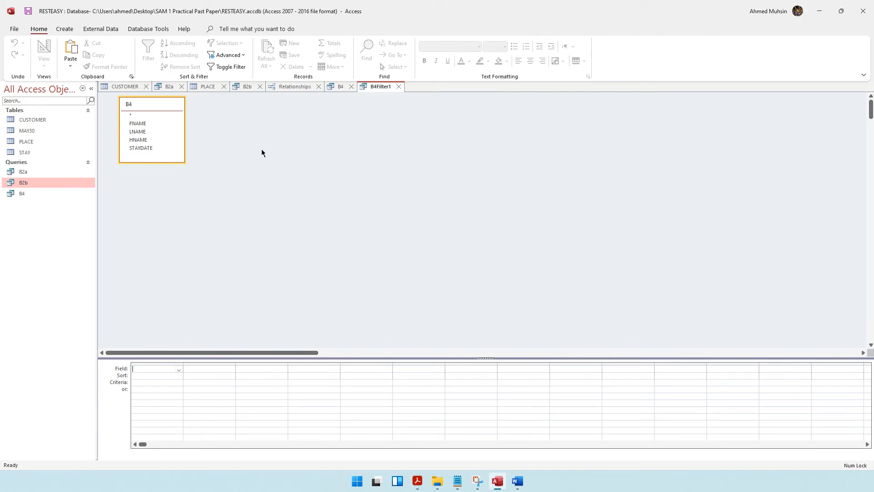
pyautogui.doubleClick(143, 140)
pyautogui.click(417, 480)
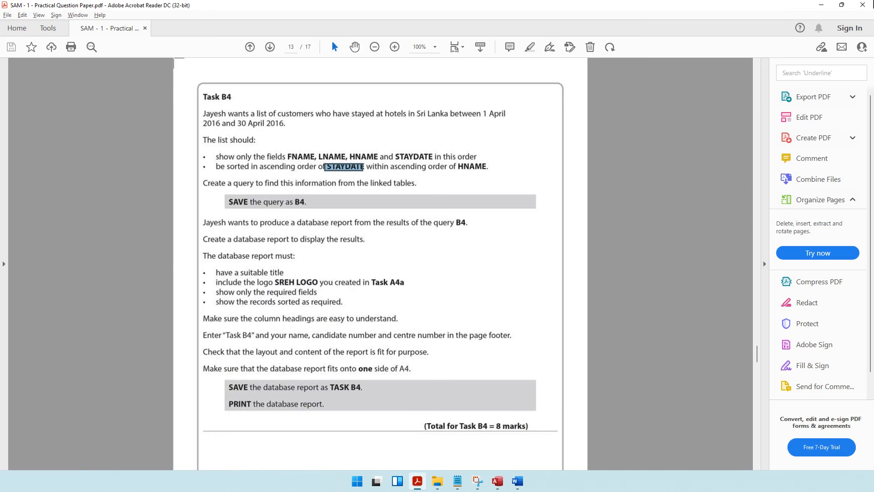
pyautogui.click(821, 5)
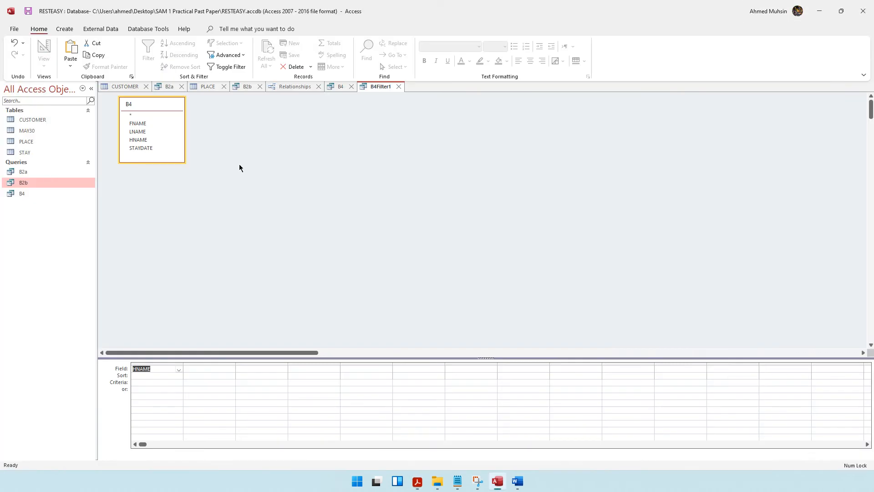
pyautogui.doubleClick(140, 148)
# Step: Set HNAME and STAYDATE to Ascending and apply the sort to the B4 datasheet
pyautogui.click(155, 376)
pyautogui.click(180, 376)
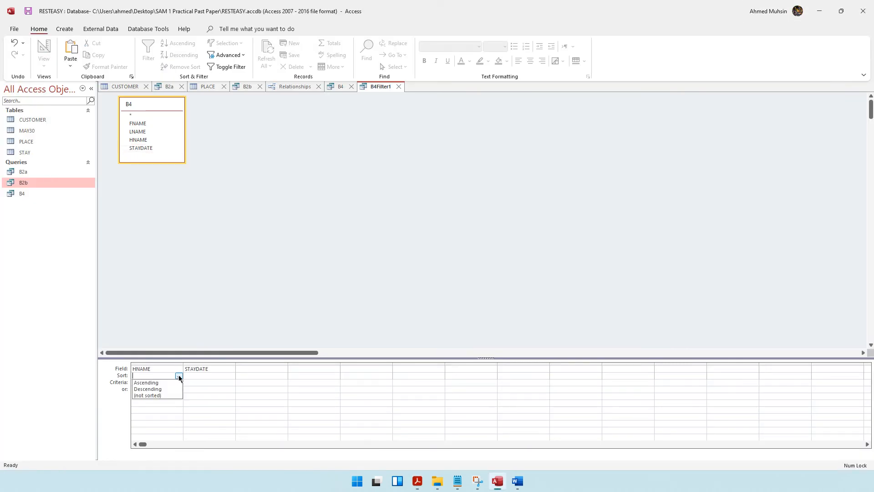
pyautogui.click(145, 383)
pyautogui.click(219, 376)
pyautogui.click(232, 376)
pyautogui.click(226, 382)
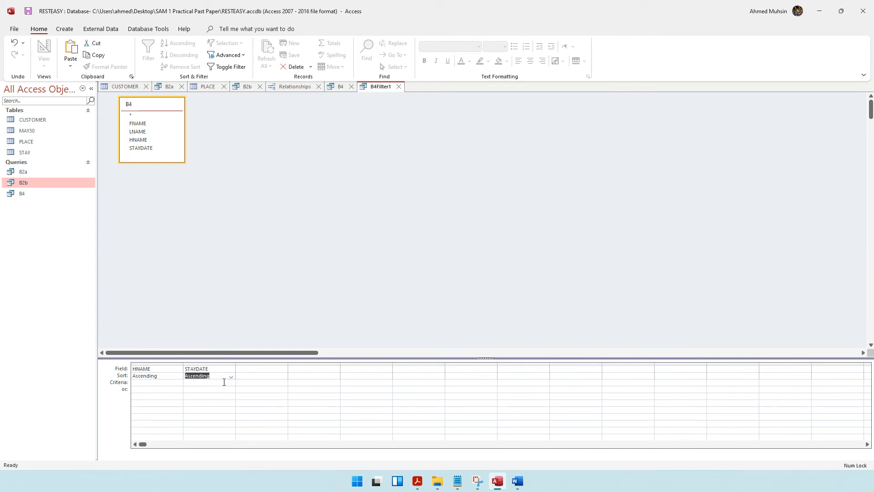
pyautogui.rightClick(258, 183)
pyautogui.click(291, 187)
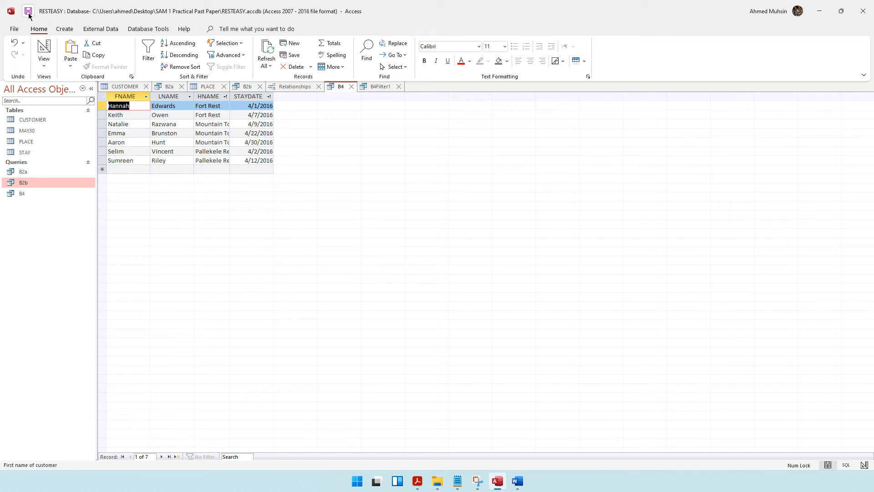
pyautogui.click(417, 481)
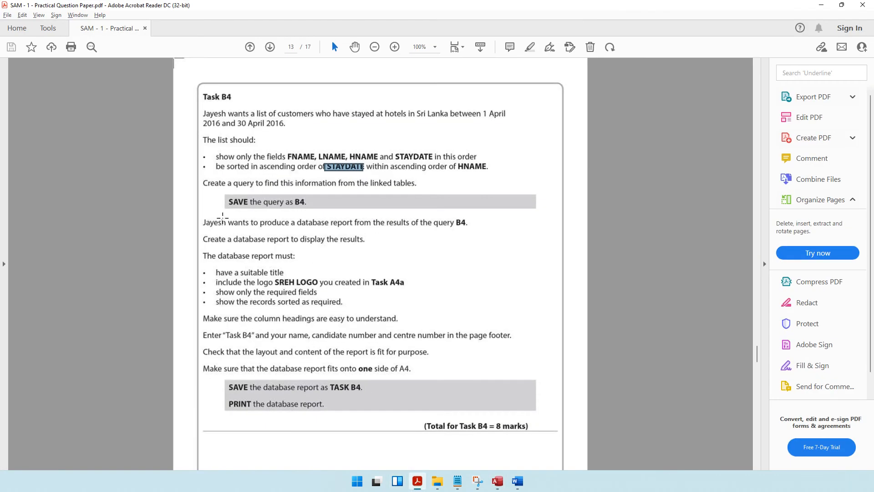
# Step: Reread the requirement to produce a report from query B4, then return to Access
pyautogui.moveTo(223, 223); pyautogui.dragTo(479, 231)
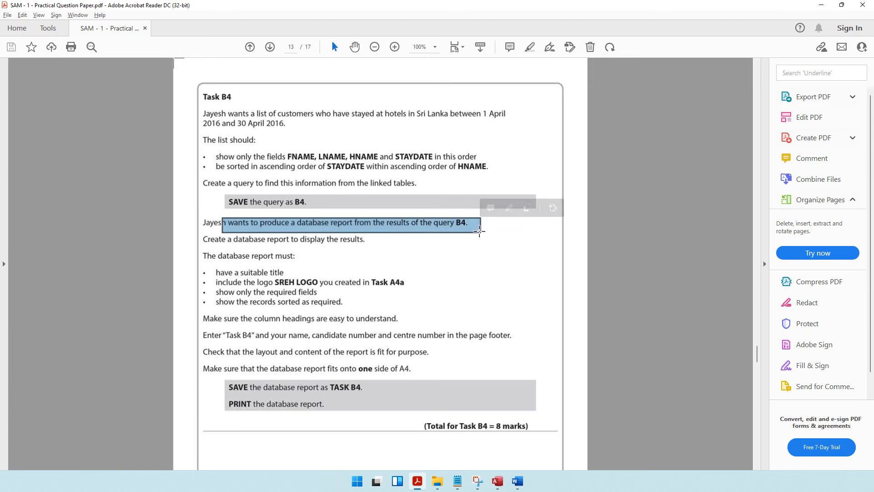
pyautogui.hotkey('alt', 'Tab')
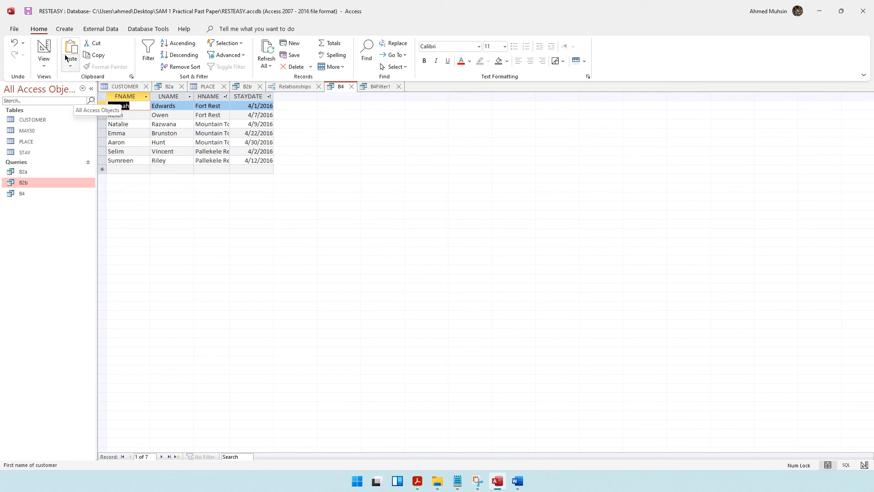
# Step: Create a quick report from query B4 and keep it in Layout view
pyautogui.click(67, 30)
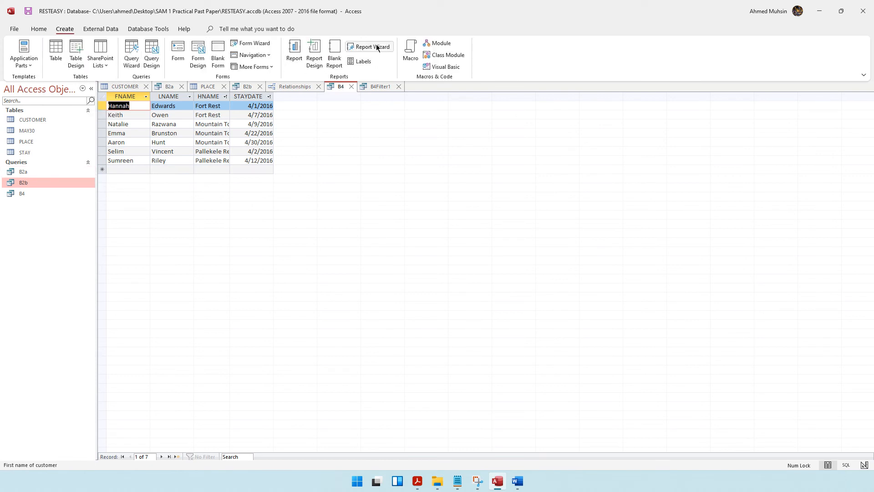
pyautogui.click(298, 64)
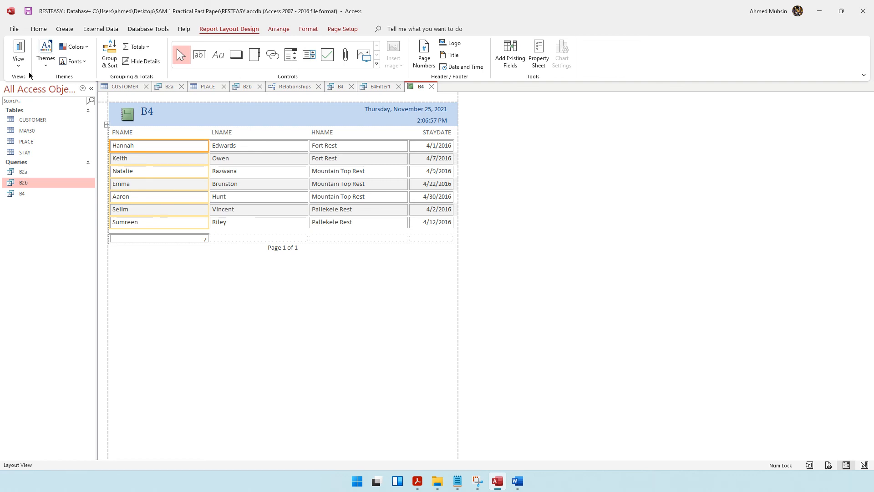
pyautogui.click(18, 63)
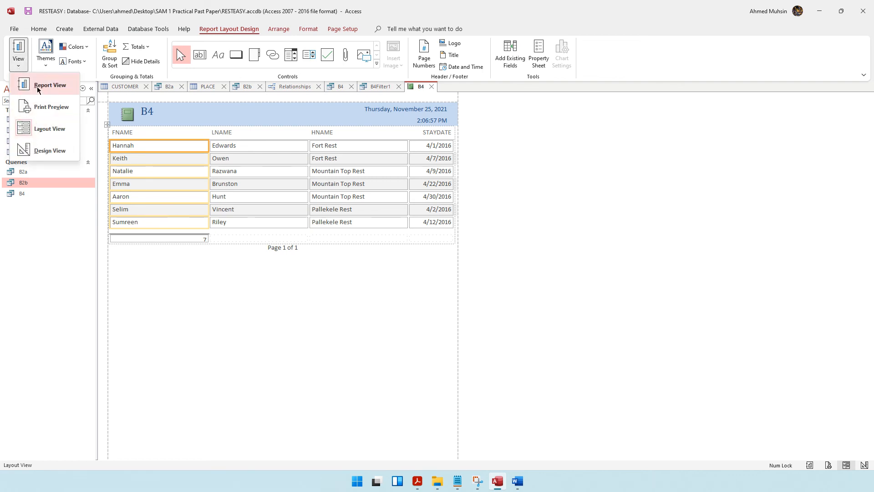
pyautogui.click(46, 135)
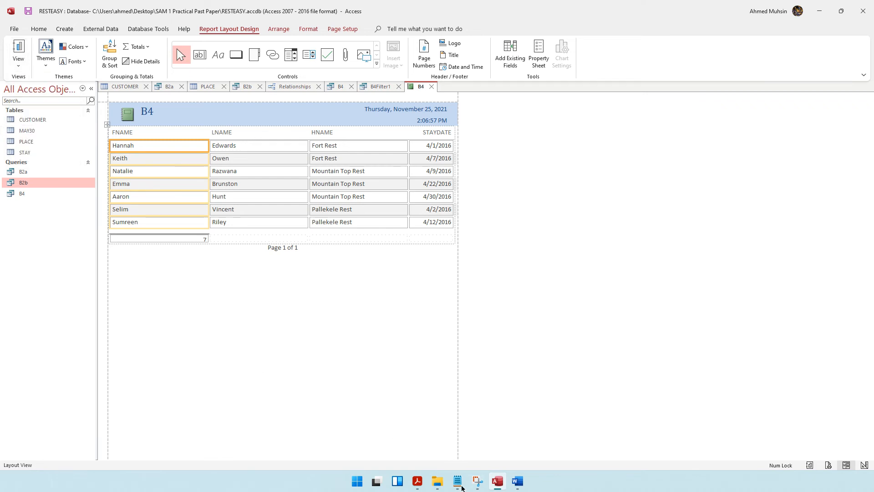
# Step: Check the task's suitable-title requirement and select the report's B4 title
pyautogui.click(417, 489)
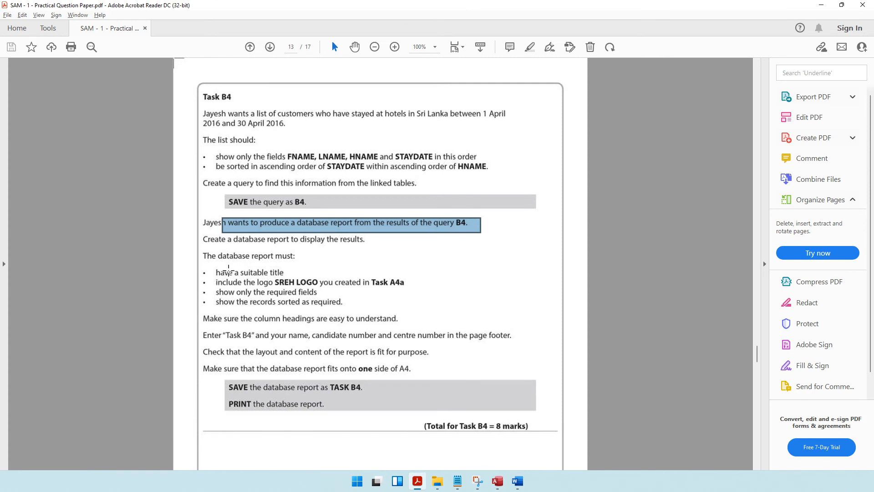
pyautogui.moveTo(228, 272); pyautogui.dragTo(298, 274)
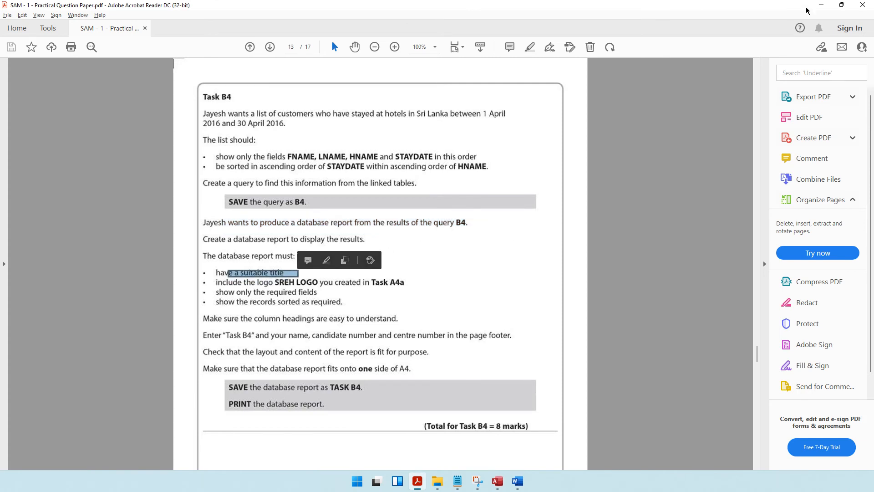
pyautogui.click(821, 6)
pyautogui.click(158, 113)
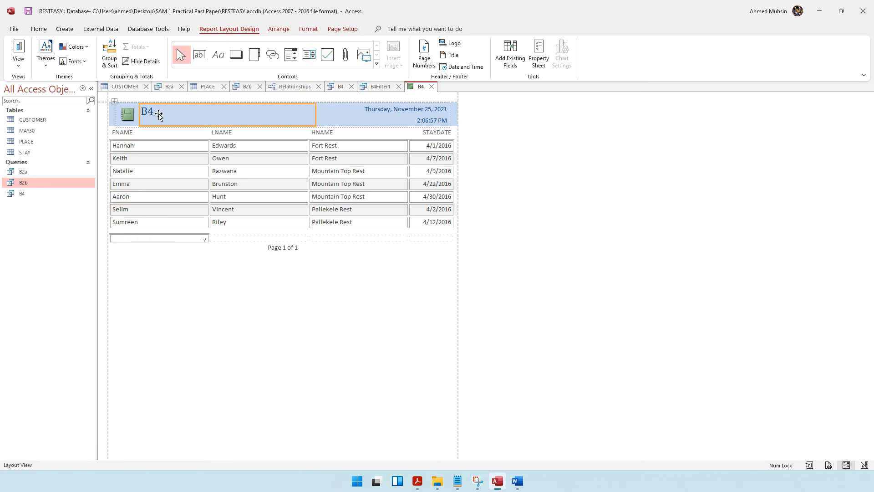
# Step: Retitle the report "Customers who Stayed in Sri Lanka from 1st to 30th April 2016"
pyautogui.doubleClick(149, 111)
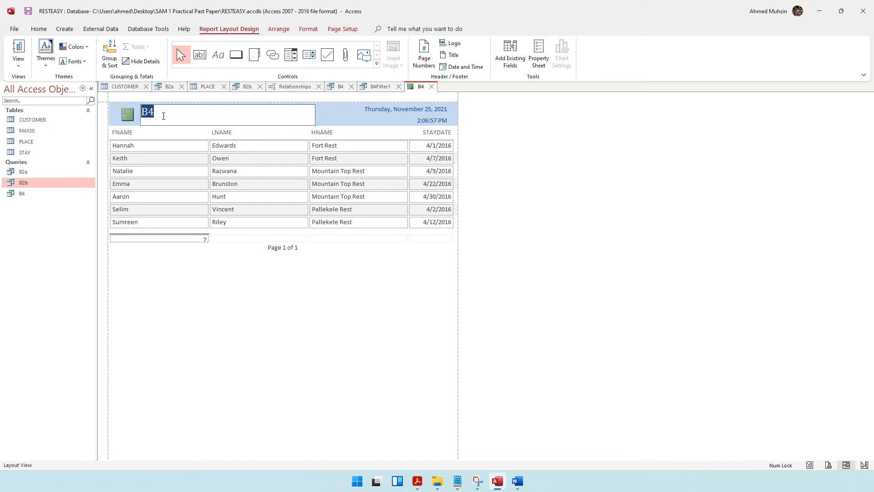
pyautogui.write('Customers who Stayed in Sri ')
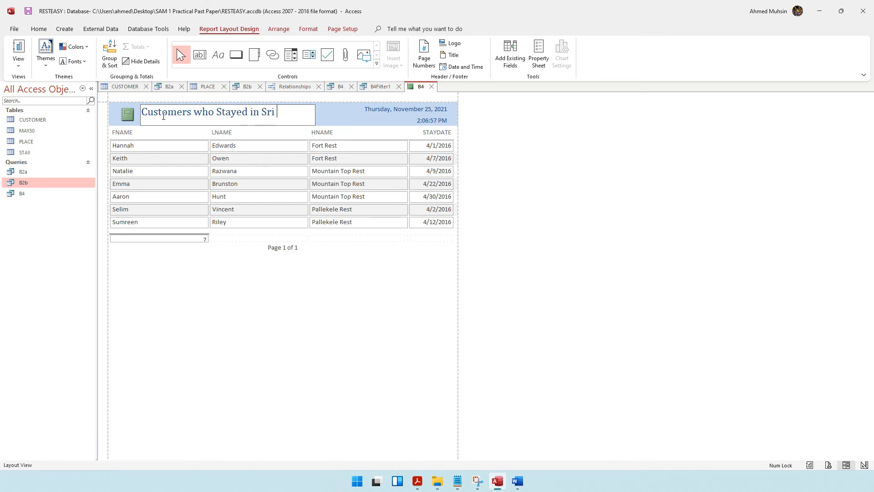
pyautogui.write('Lanka from ')
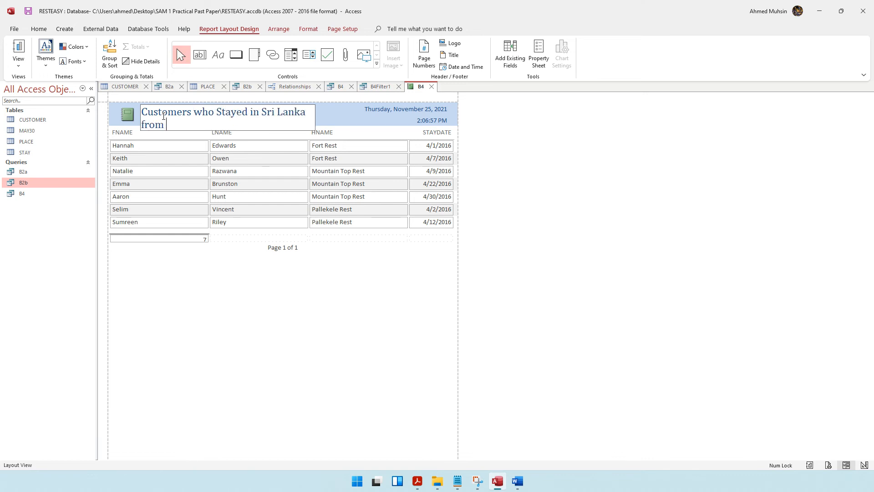
pyautogui.write('1st April')
pyautogui.press('BackSpace')
pyautogui.press('BackSpace')
pyautogui.press('BackSpace')
pyautogui.press('BackSpace')
pyautogui.press('BackSpace')
pyautogui.write('to 30th April 2016')
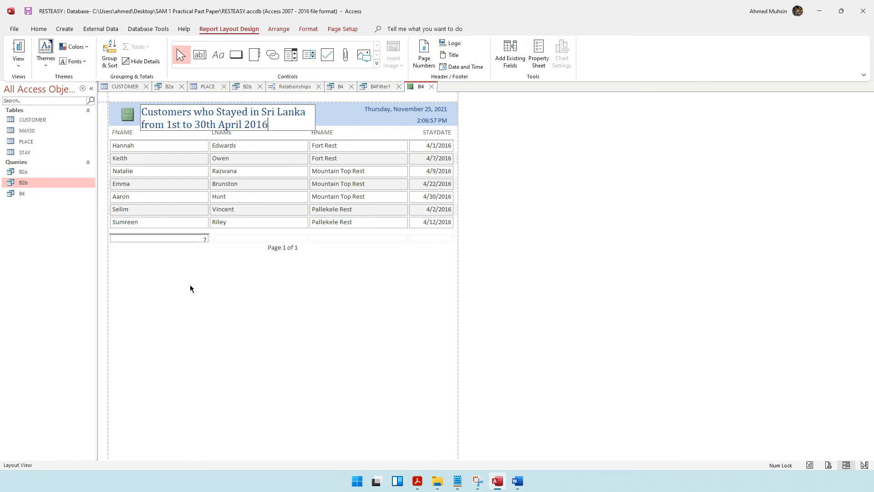
pyautogui.click(188, 298)
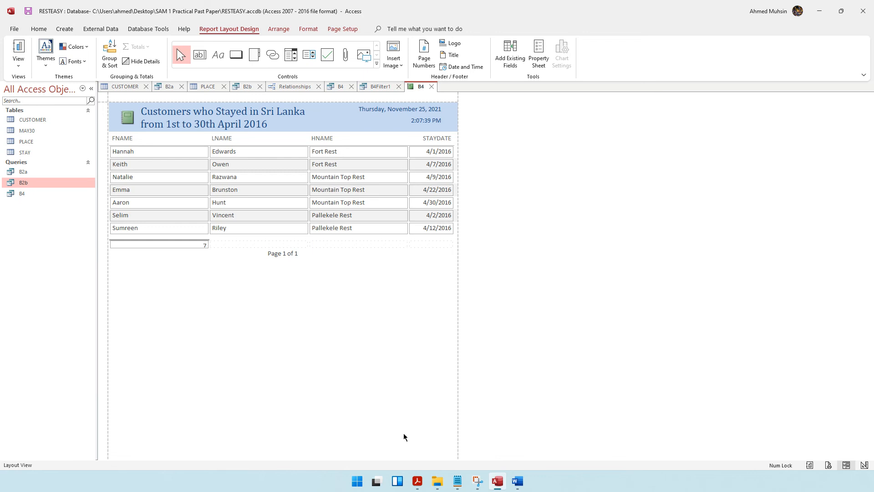
pyautogui.click(417, 481)
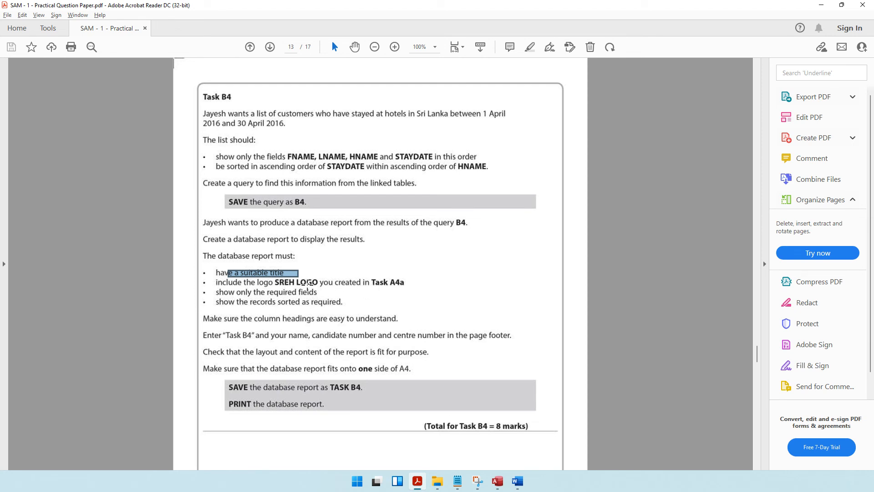
# Step: Check the house style notes on page 1 of the question paper, then go back to the Access report
pyautogui.moveTo(758, 367); pyautogui.dragTo(759, 86)
pyautogui.scroll(-3, 705, 115)
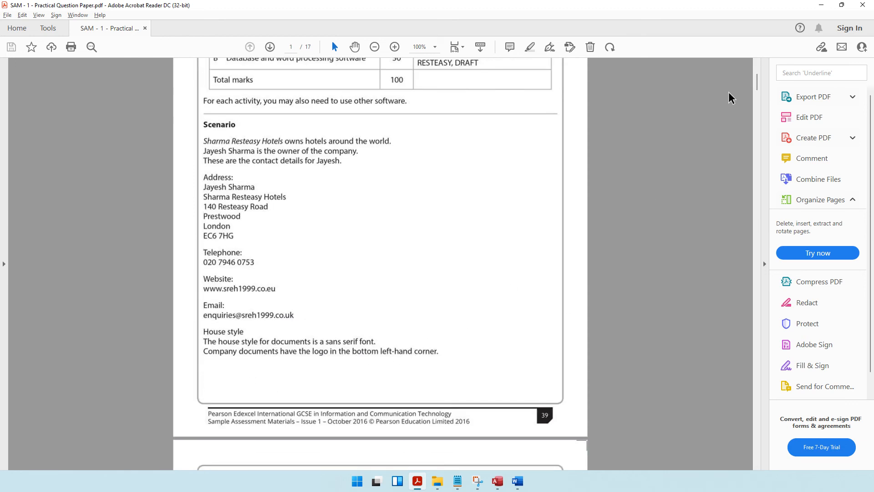
pyautogui.moveTo(757, 82); pyautogui.dragTo(731, 356)
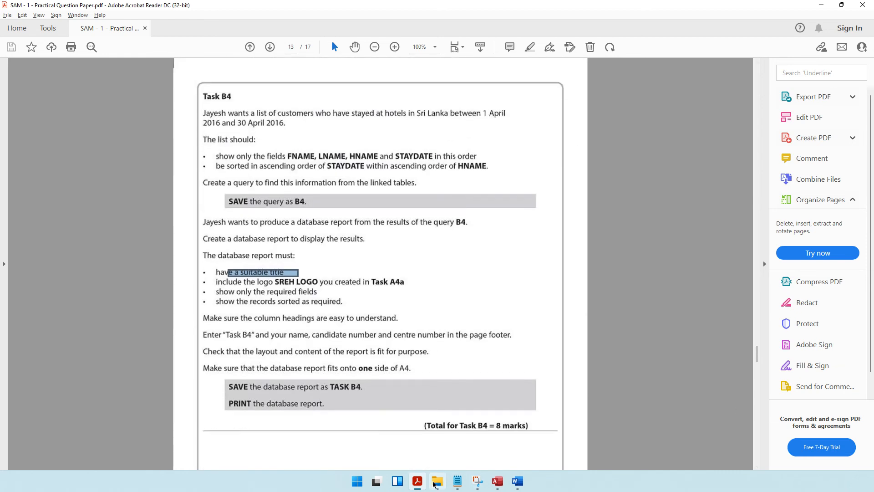
pyautogui.click(496, 482)
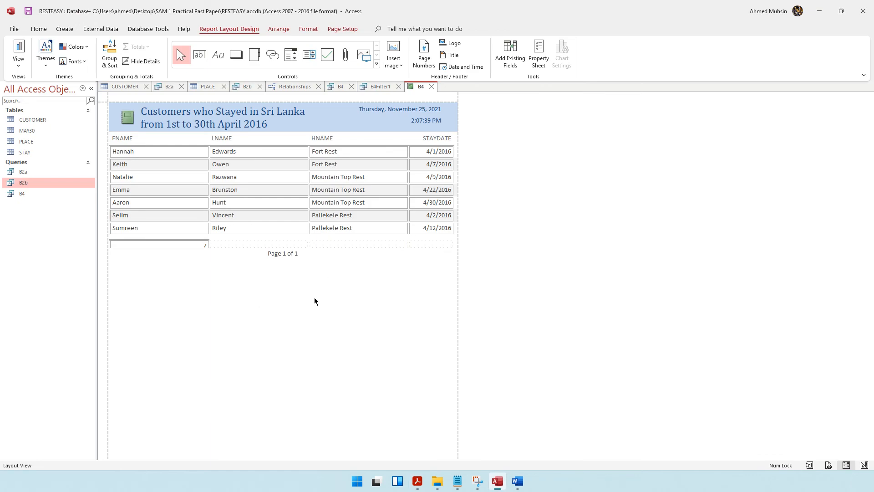
# Step: Switch report B4 to Design View and make its Page Footer section much taller
pyautogui.click(19, 63)
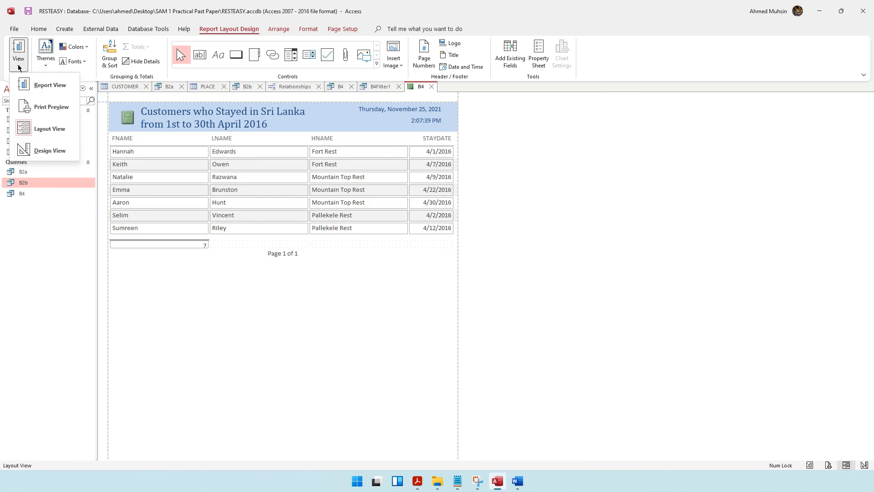
pyautogui.click(26, 151)
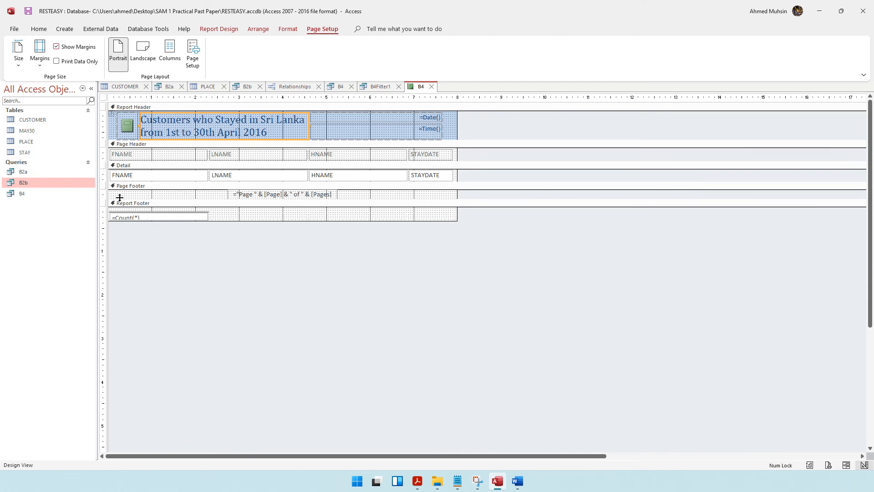
pyautogui.moveTo(131, 199); pyautogui.dragTo(130, 276)
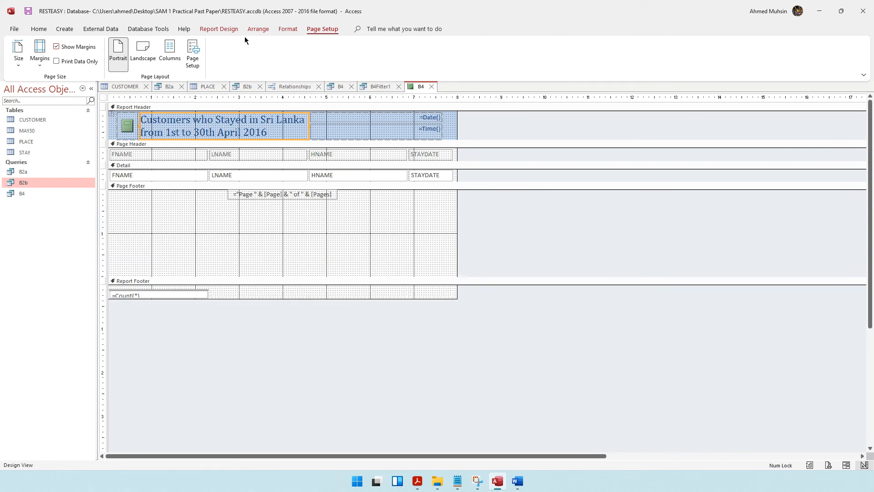
pyautogui.click(232, 30)
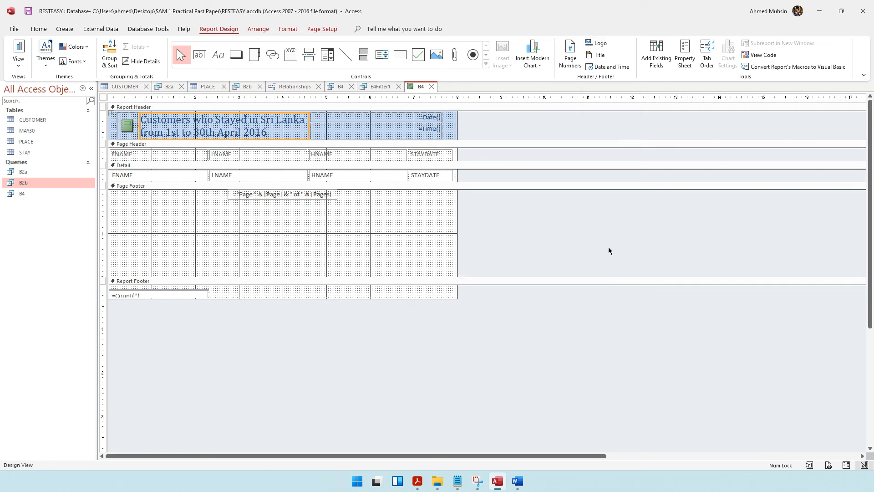
# Step: Insert the SREH Logo image from the SAM 1 Practical Past Paper folder into the lower-left Page Footer
pyautogui.click(632, 235)
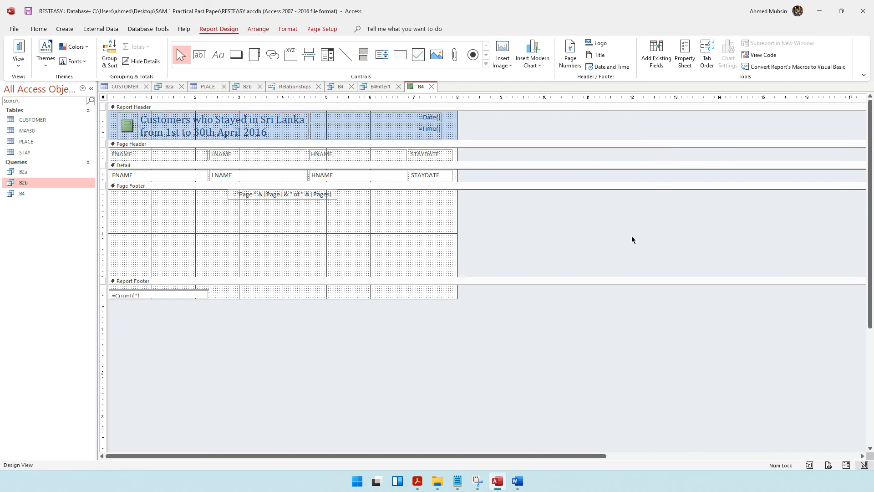
pyautogui.click(500, 61)
pyautogui.click(504, 82)
pyautogui.scroll(5, 51, 121)
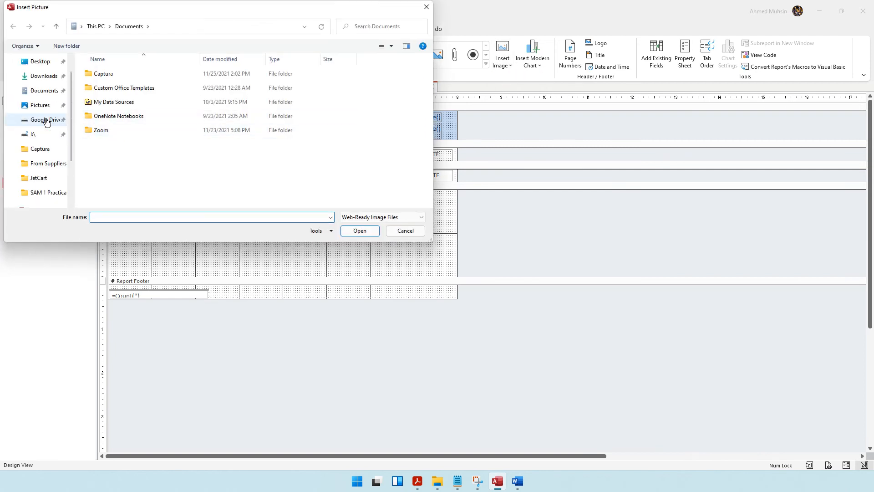
pyautogui.click(41, 80)
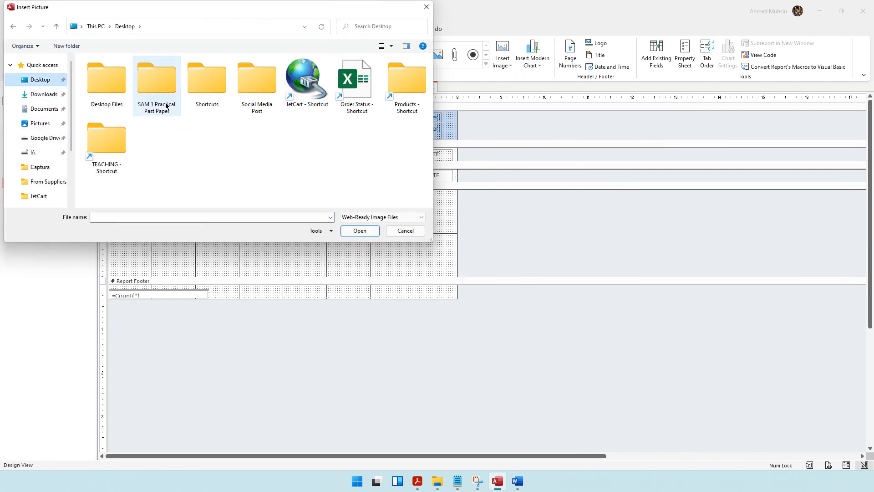
pyautogui.click(166, 106)
pyautogui.doubleClick(166, 106)
pyautogui.click(152, 82)
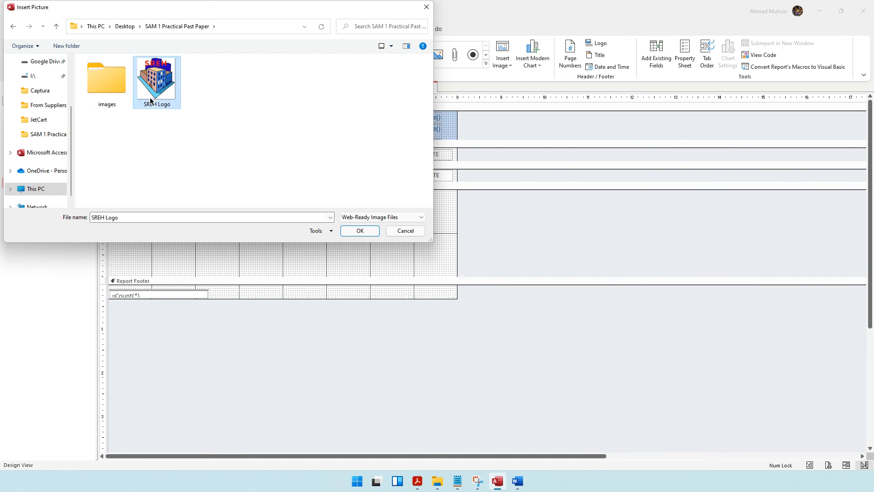
pyautogui.click(377, 230)
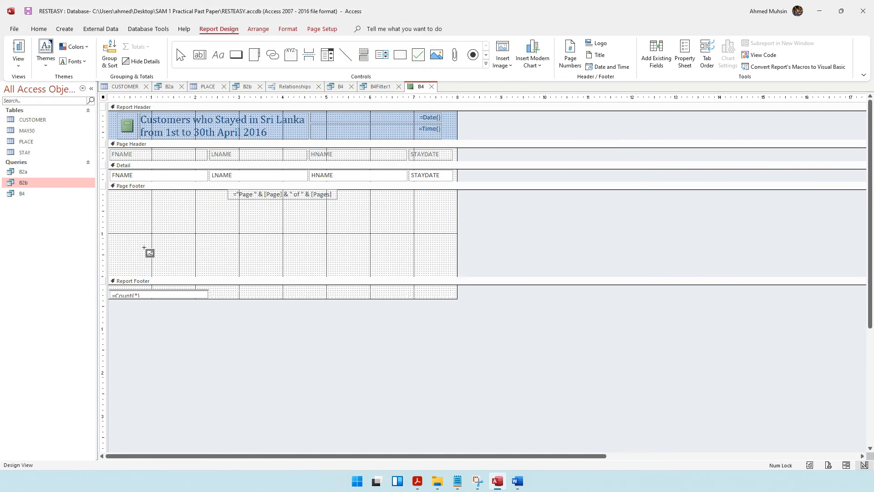
pyautogui.moveTo(121, 243); pyautogui.dragTo(156, 271)
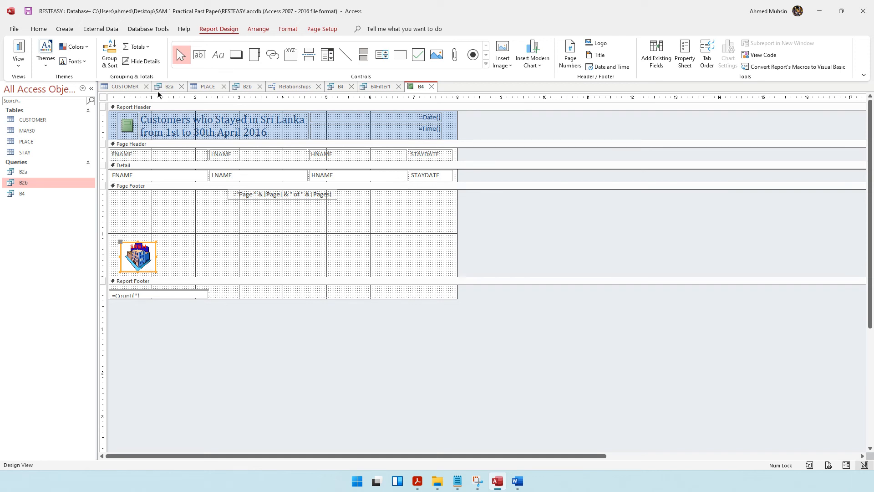
pyautogui.click(146, 119)
# Step: Change the report title's font to Microsoft Sans Serif, then bring up the Task B4 question paper
pyautogui.click(145, 119)
pyautogui.moveTo(141, 119); pyautogui.dragTo(303, 142)
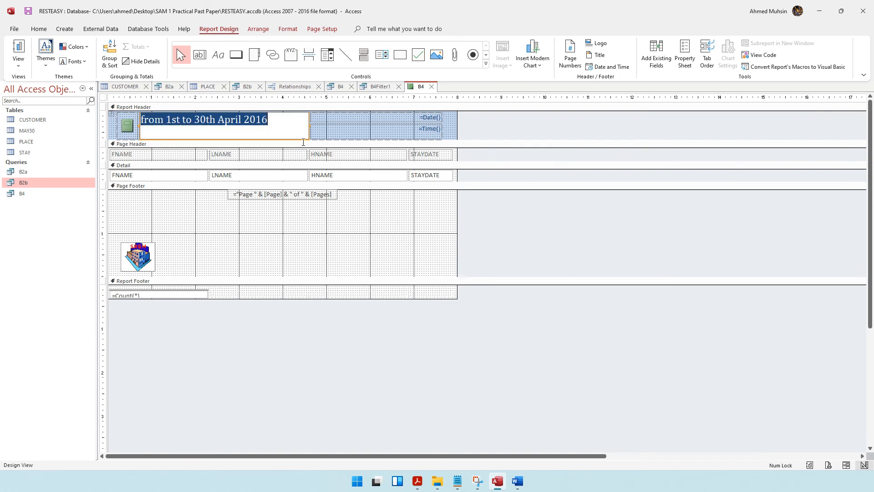
pyautogui.hotkey('ctrl', 'a')
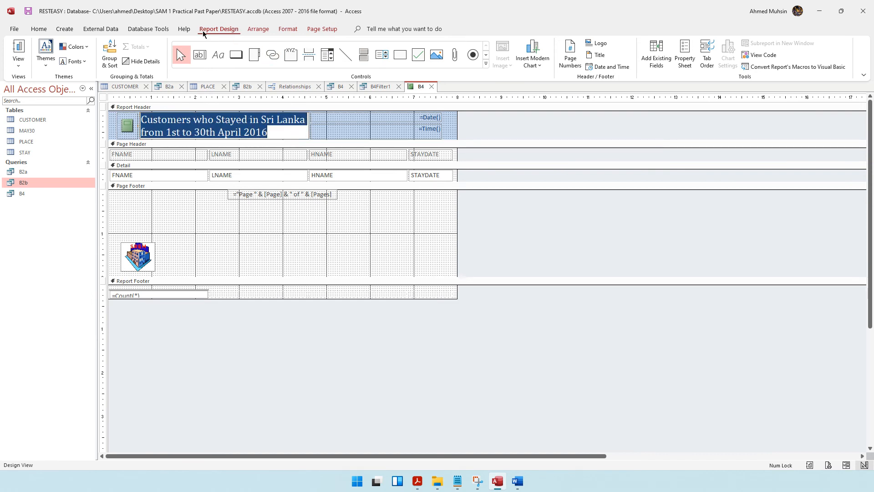
pyautogui.click(288, 29)
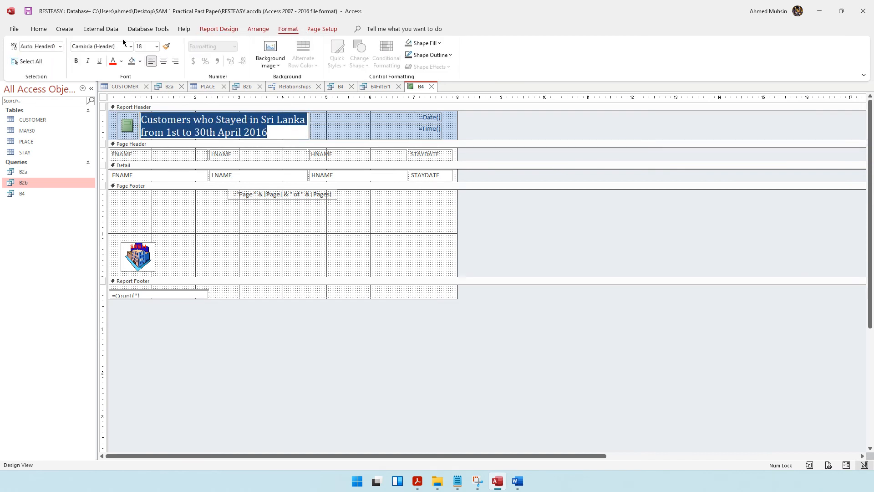
pyautogui.write('Micr')
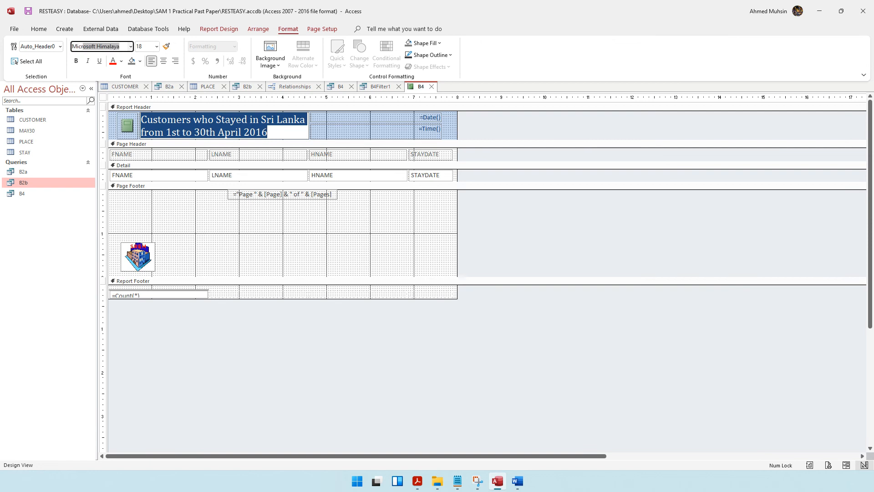
pyautogui.write('ost')
pyautogui.write('oft Sans Serif')
pyautogui.press('Return')
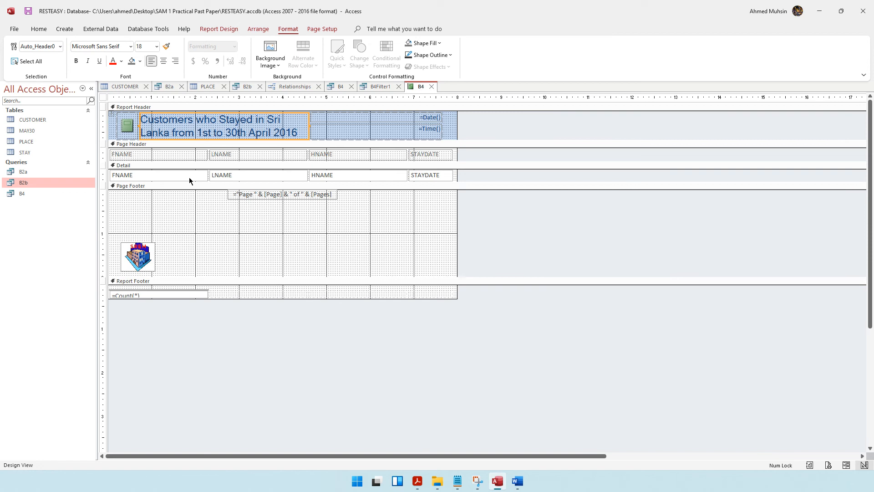
pyautogui.click(417, 481)
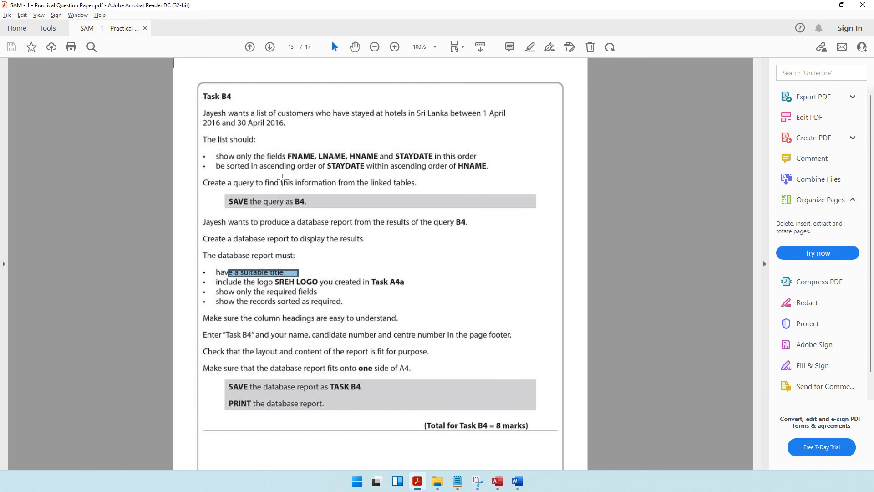
# Step: Highlight the Task B4 field list and column heading requirement in the question paper
pyautogui.moveTo(289, 156); pyautogui.dragTo(432, 161)
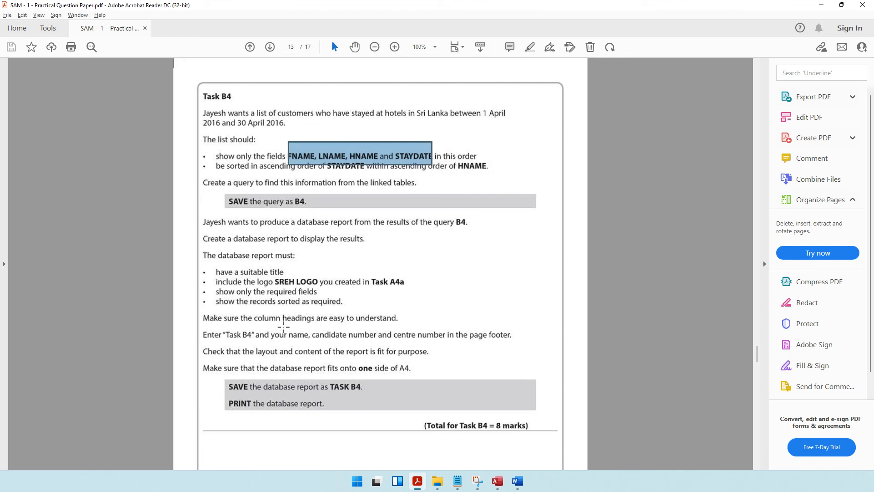
pyautogui.moveTo(265, 312); pyautogui.dragTo(406, 326)
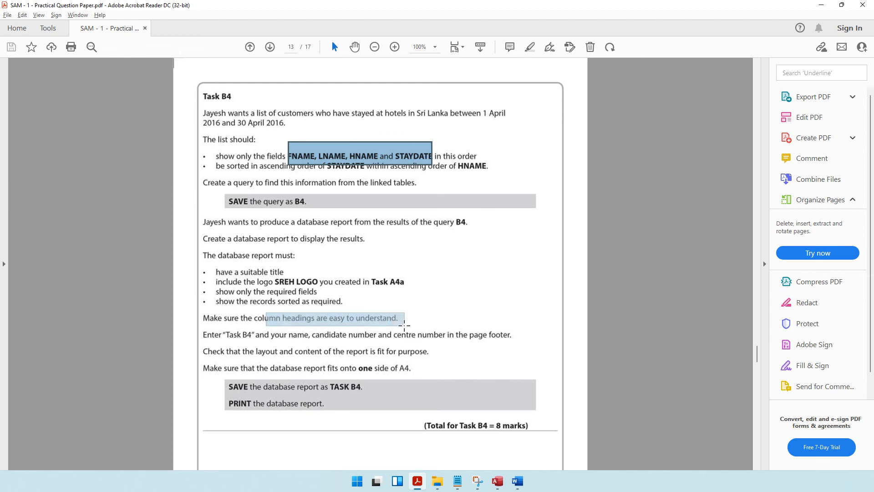
pyautogui.hotkey('alt', 'Tab')
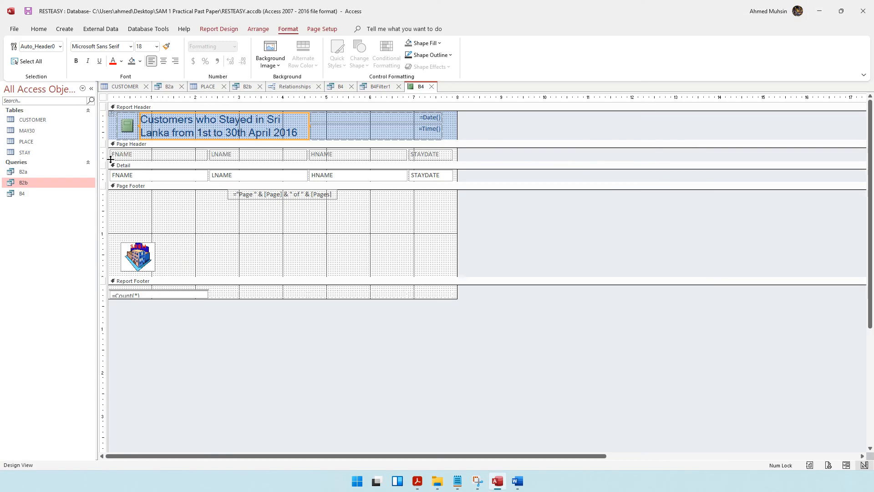
# Step: Rename the column headings FNAME, LNAME and HNAME to FIRST NAME, LAST NAME and HOTEL NAME
pyautogui.doubleClick(115, 155)
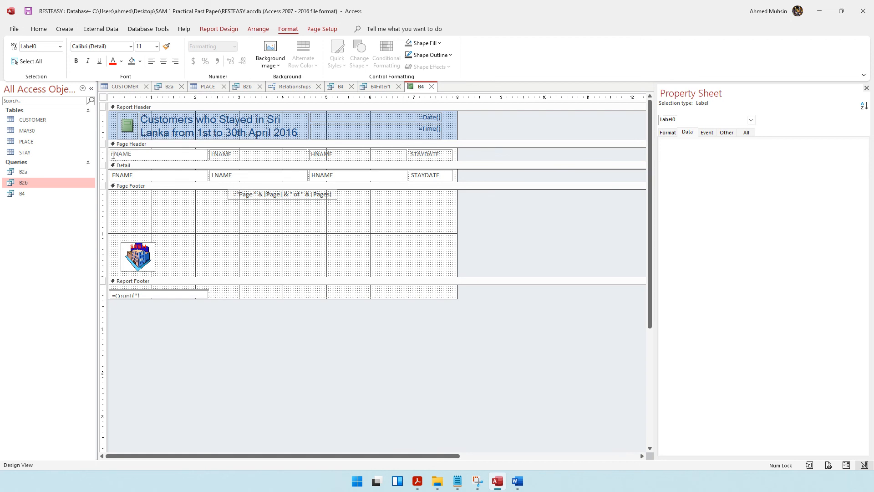
pyautogui.press('capslock')
pyautogui.write('IRST')
pyautogui.click(210, 154)
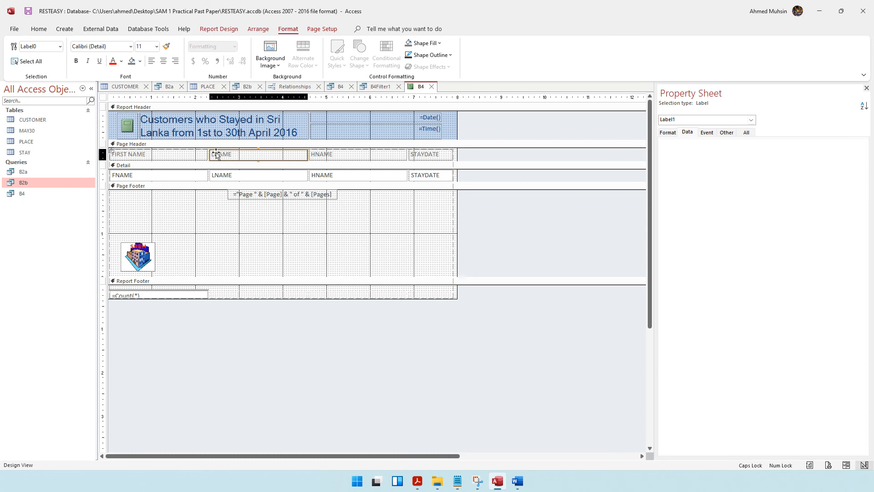
pyautogui.click(211, 154)
pyautogui.write('AST')
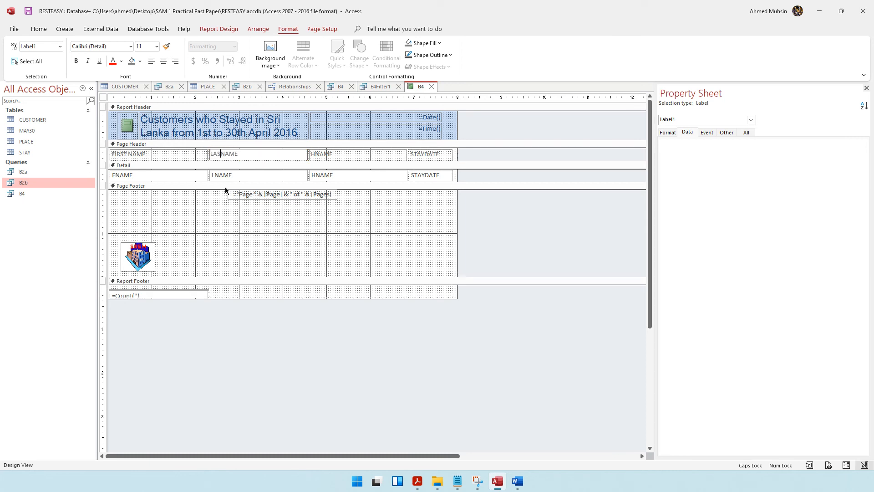
pyautogui.click(312, 156)
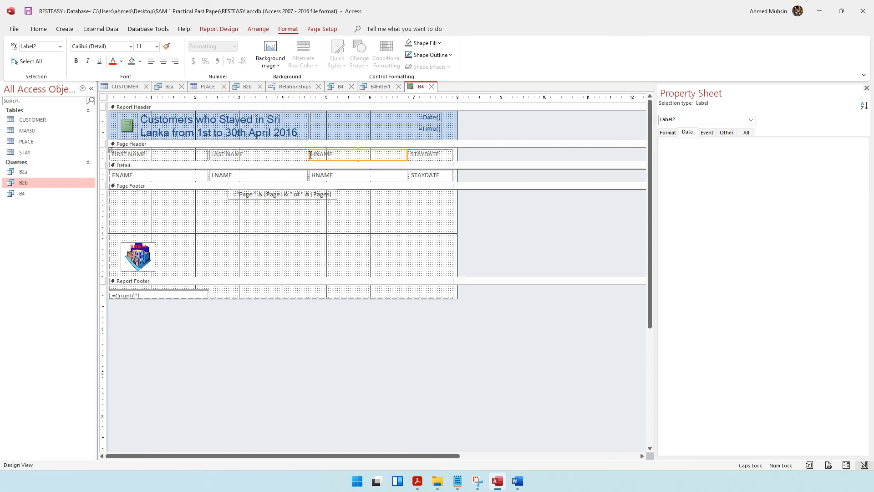
pyautogui.click(312, 155)
pyautogui.write('OTEL')
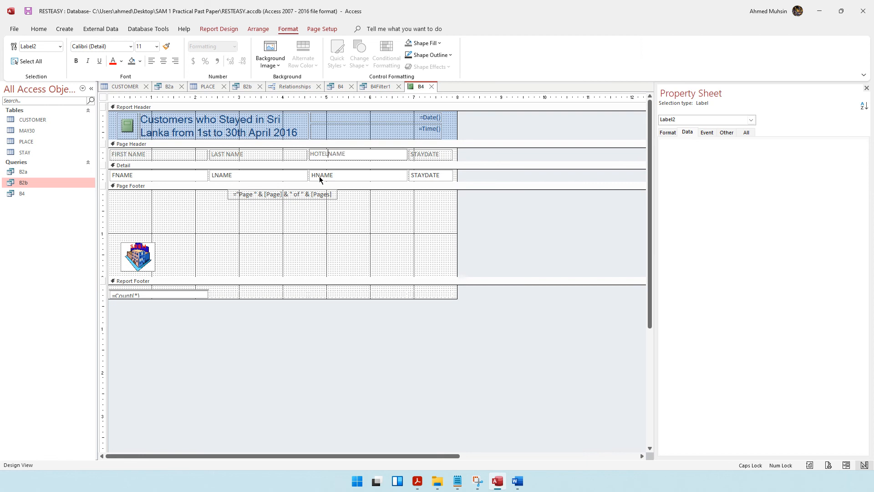
# Step: Make all four column headings, including STAYDATE, bold and red
pyautogui.click(202, 157)
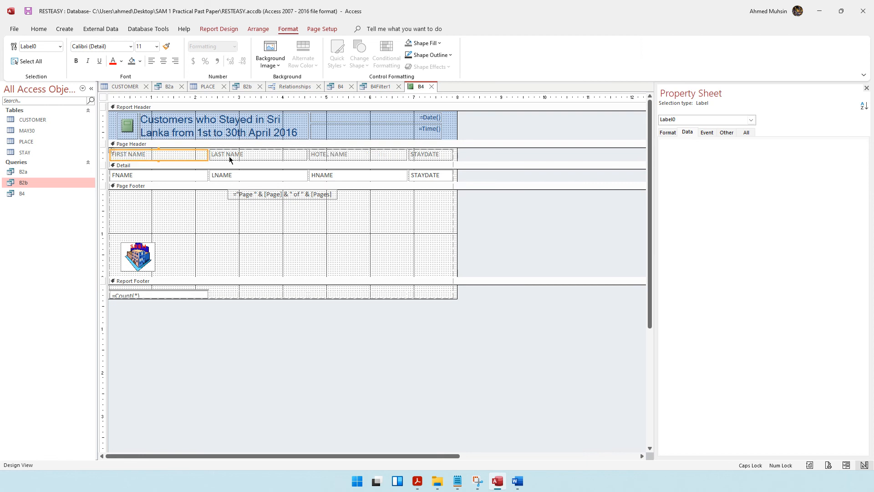
pyautogui.keyDown('shift'); pyautogui.click(232, 157); pyautogui.keyUp('shift')
pyautogui.keyDown('shift'); pyautogui.click(355, 157); pyautogui.keyUp('shift')
pyautogui.keyDown('shift'); pyautogui.click(423, 158); pyautogui.keyUp('shift')
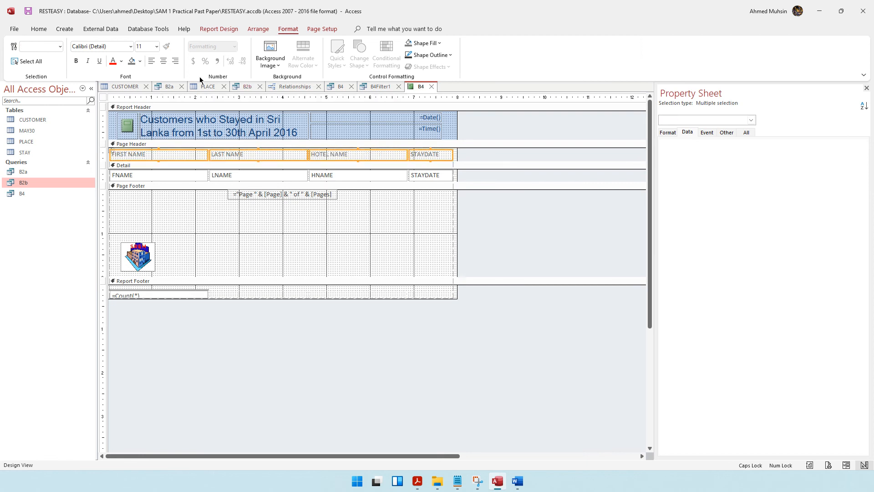
pyautogui.click(113, 61)
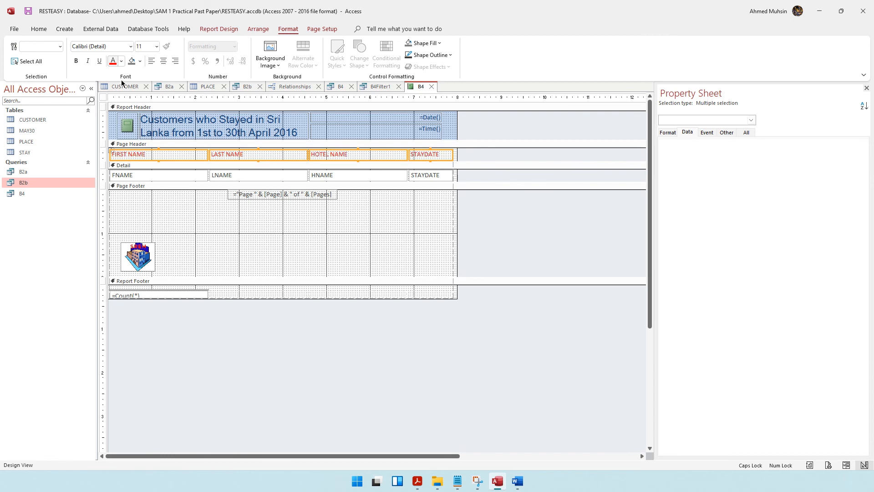
pyautogui.click(77, 61)
pyautogui.click(323, 343)
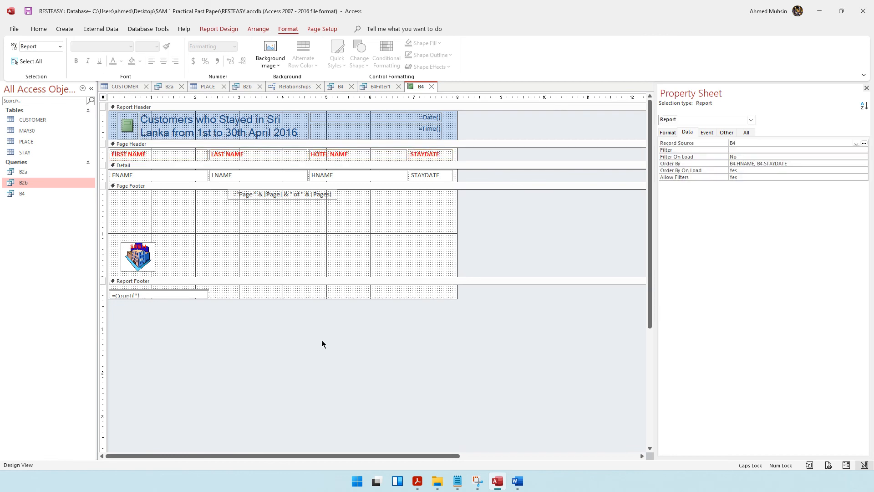
pyautogui.click(417, 481)
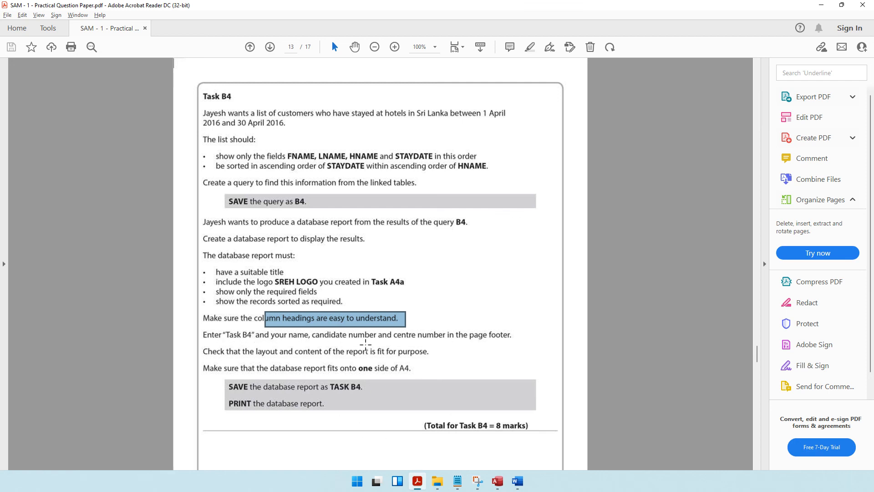
pyautogui.click(821, 5)
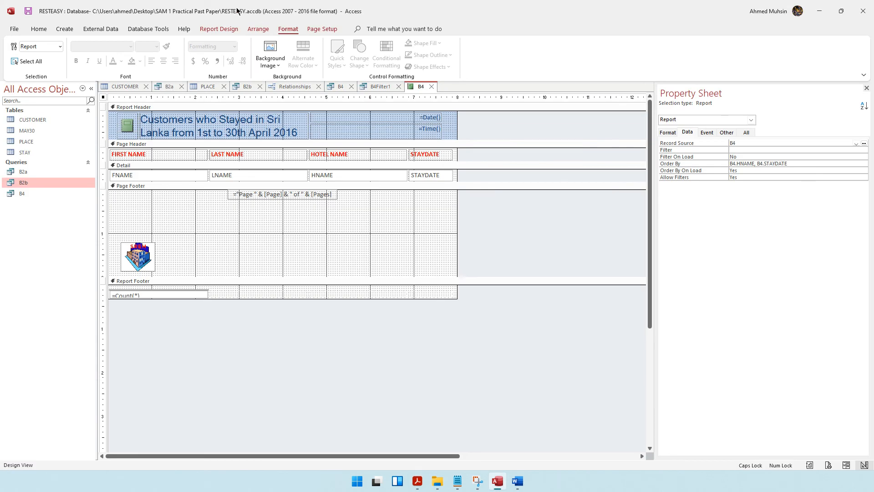
pyautogui.click(221, 30)
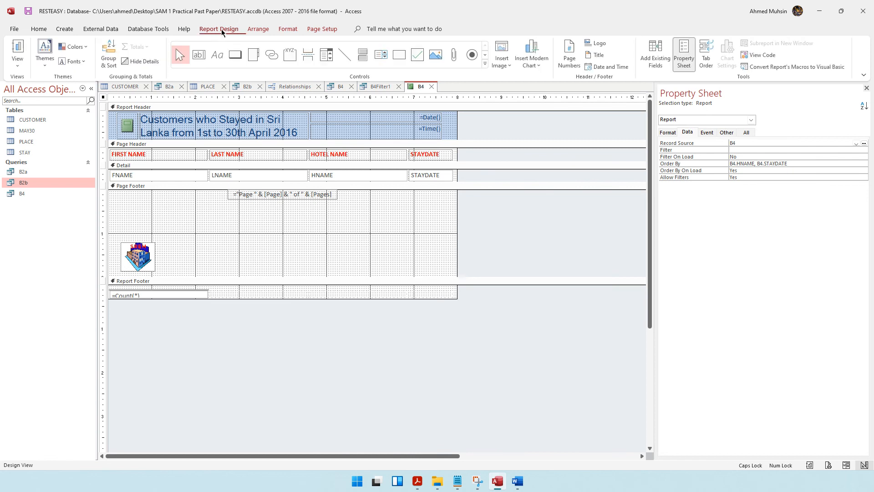
# Step: Add a Page Footer label reading 'Task B4' followed by the candidate's name, candidate number and centre number
pyautogui.click(218, 60)
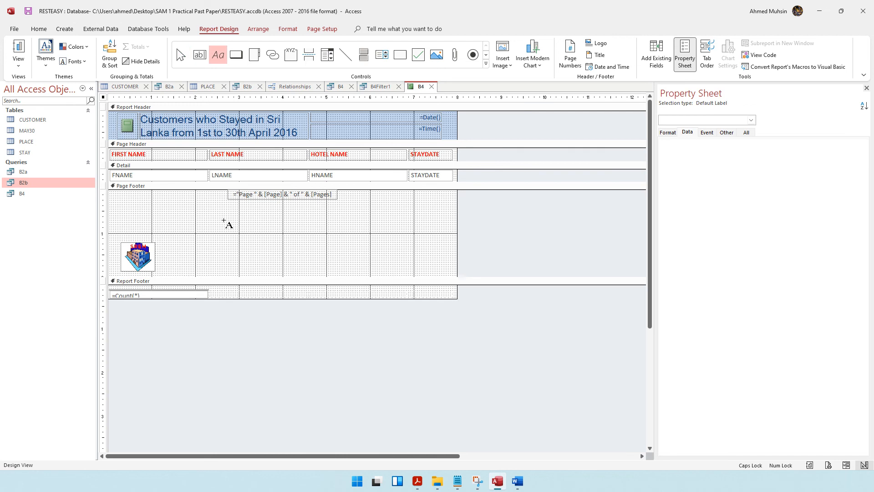
pyautogui.moveTo(212, 211); pyautogui.dragTo(372, 229)
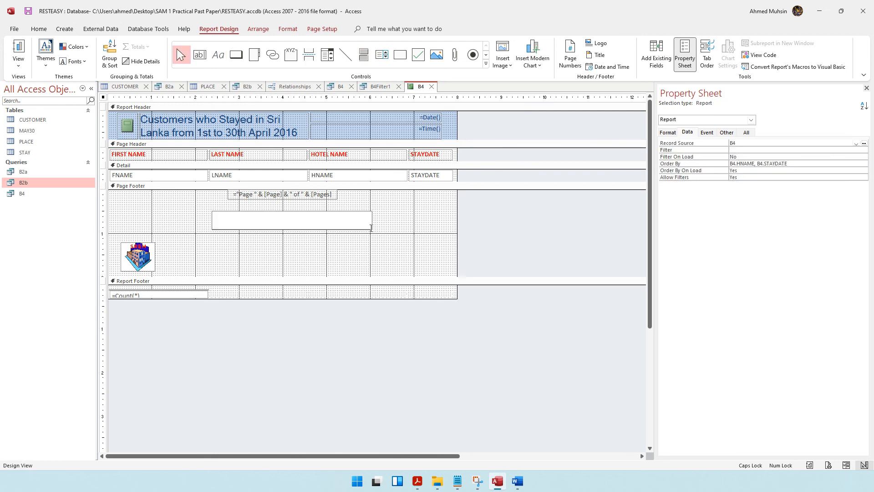
pyautogui.hotkey('alt', 'Tab')
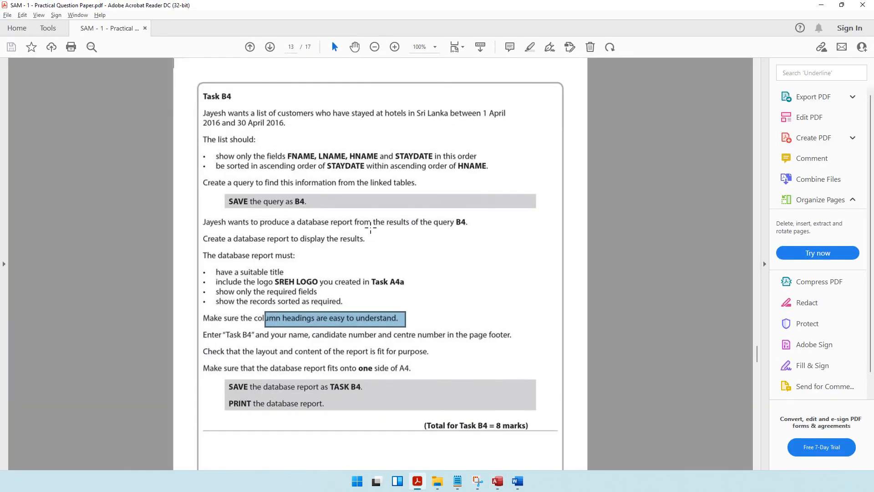
pyautogui.hotkey('alt', 'Tab')
pyautogui.write('tAS')
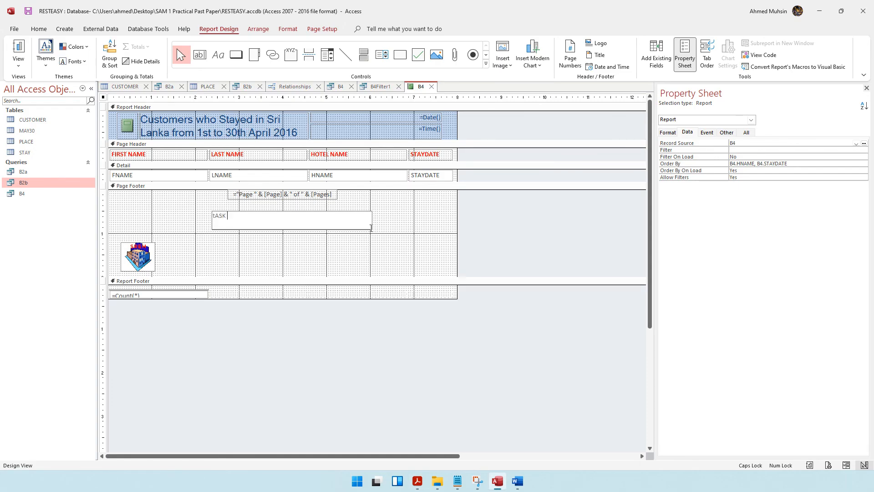
pyautogui.write('K')
pyautogui.press('BackSpace')
pyautogui.press('BackSpace')
pyautogui.press('BackSpace')
pyautogui.press('capslock')
pyautogui.write('ask B4 Ahmed 1234 1234')
pyautogui.click(348, 254)
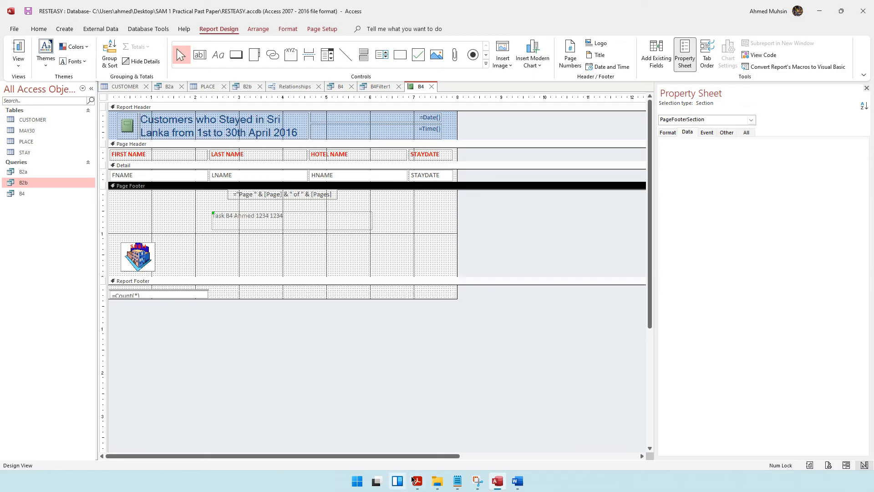
# Step: Review the footer requirements in the question paper again
pyautogui.click(417, 480)
pyautogui.scroll(-3, 361, 264)
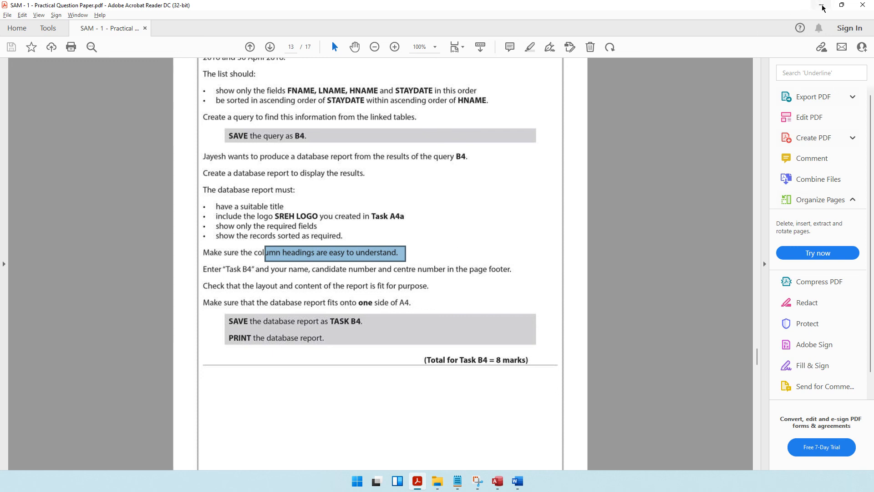
pyautogui.hotkey('alt', 'Tab')
# Step: Display report B4 in Report View and mark the one-A4-page requirement in the question paper
pyautogui.click(19, 64)
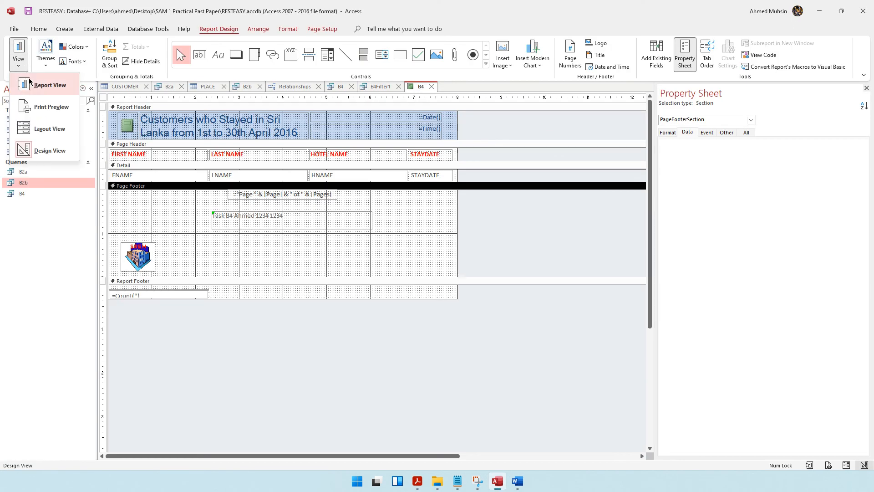
pyautogui.click(32, 87)
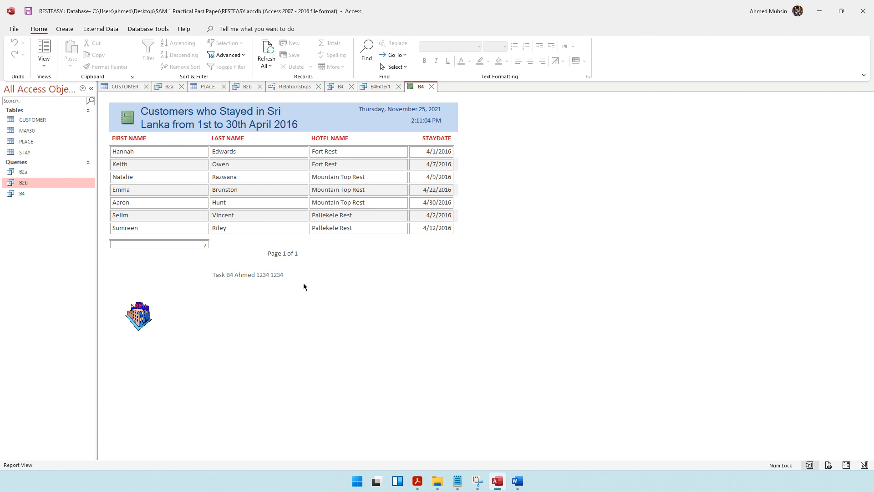
pyautogui.click(417, 481)
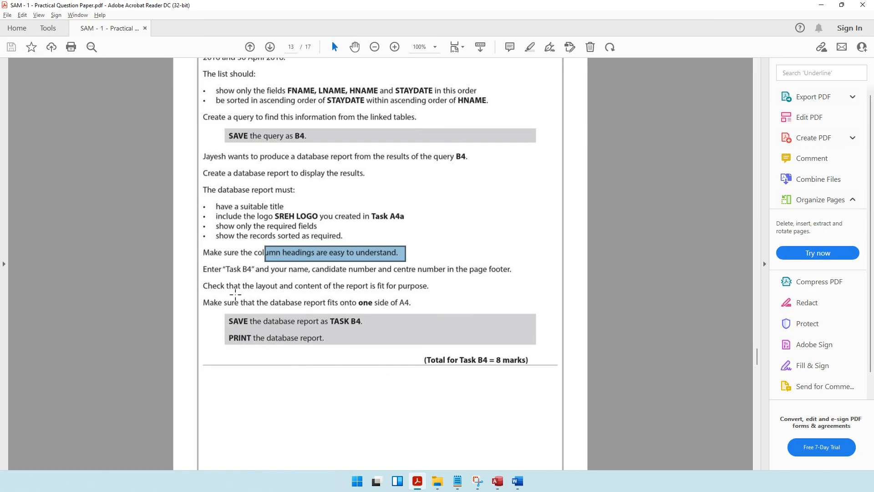
pyautogui.moveTo(236, 300); pyautogui.dragTo(415, 308)
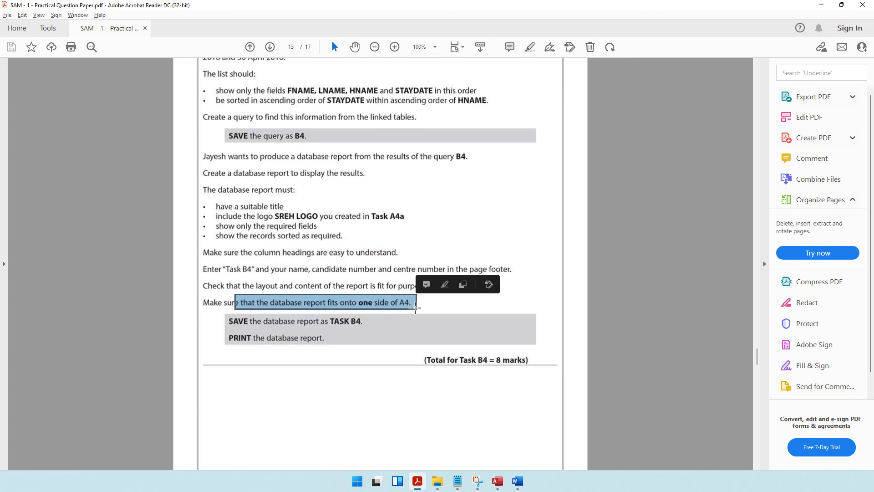
pyautogui.click(818, 6)
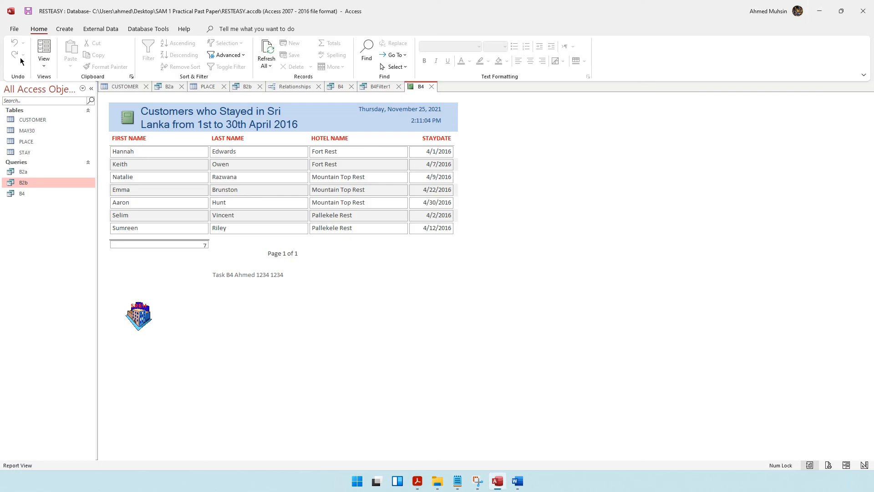
pyautogui.click(44, 64)
pyautogui.click(59, 109)
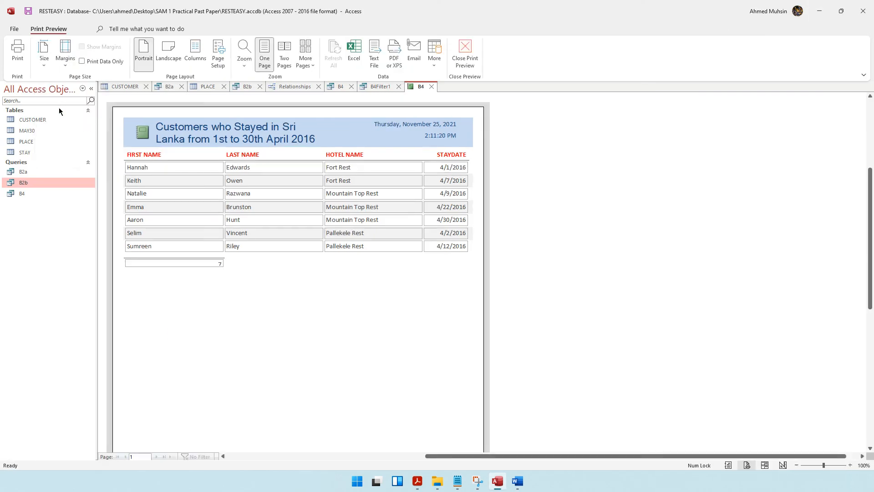
pyautogui.click(318, 322)
pyautogui.scroll(-3, 318, 321)
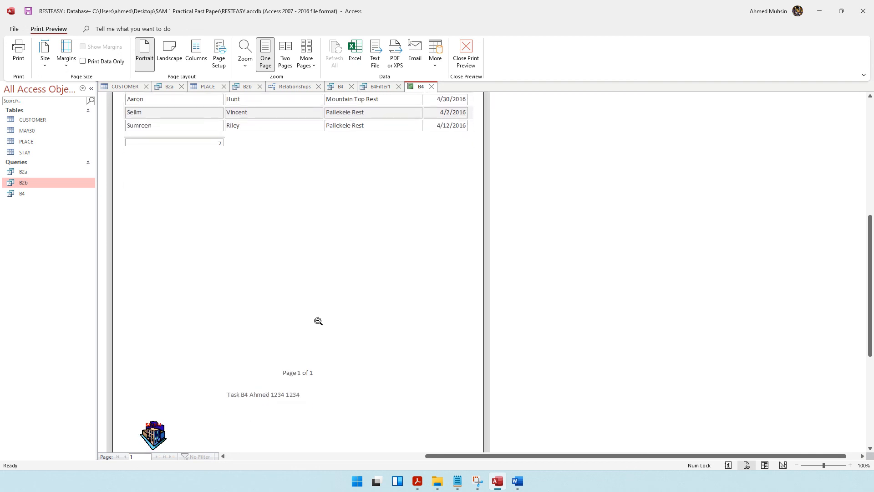
pyautogui.scroll(4, 298, 345)
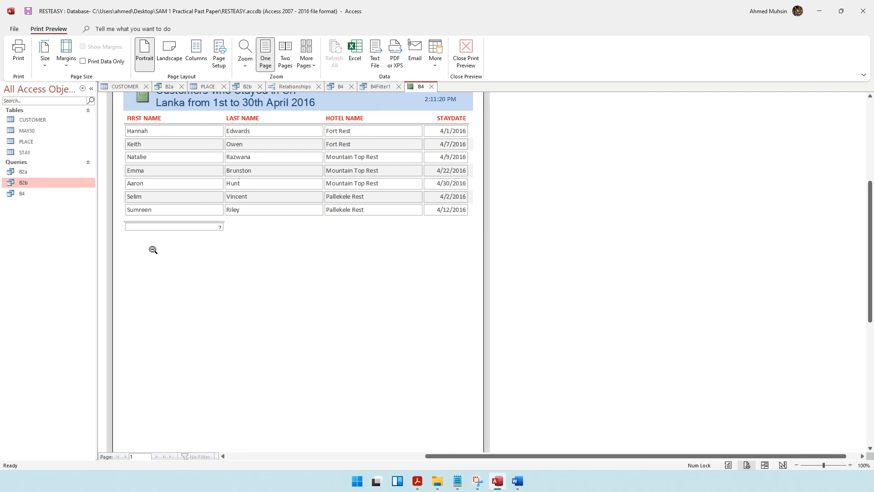
pyautogui.click(458, 65)
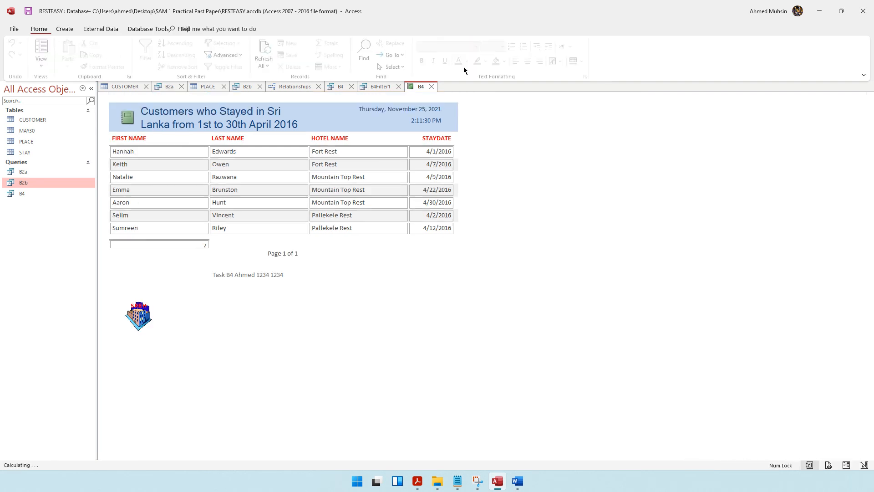
# Step: In Layout View, narrow the FIRST NAME and LAST NAME columns so the table fits the page width
pyautogui.click(45, 63)
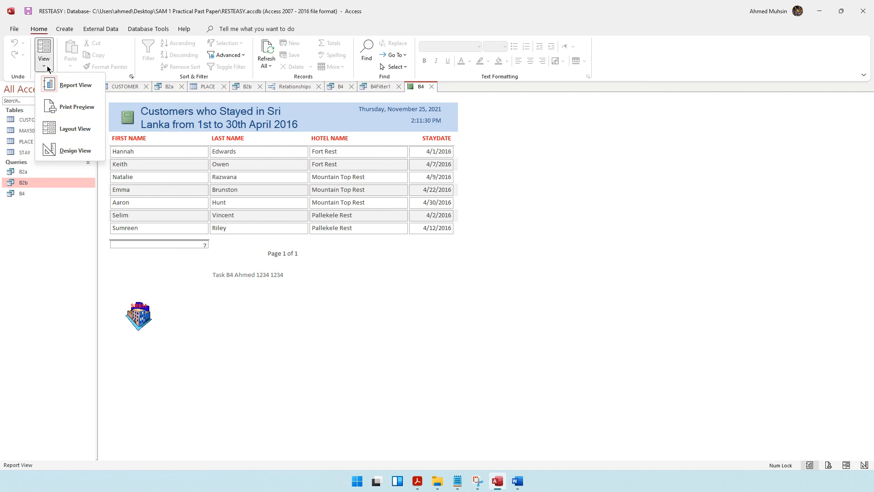
pyautogui.click(59, 127)
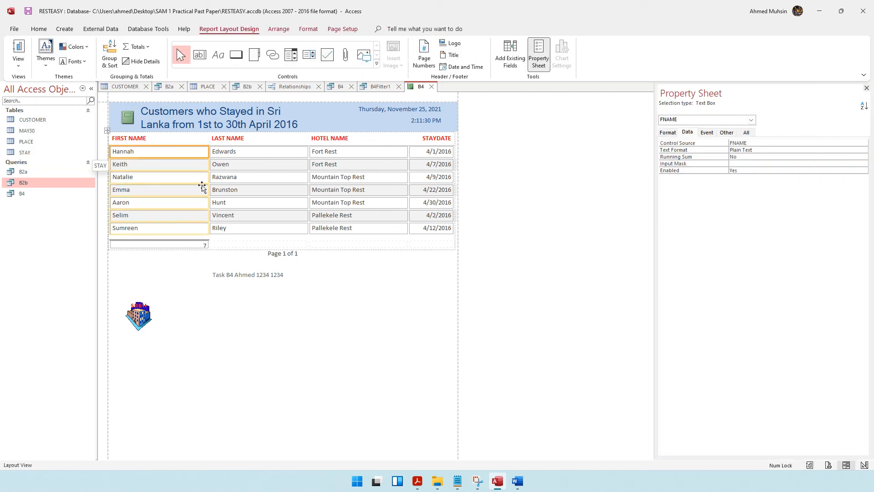
pyautogui.moveTo(207, 186); pyautogui.dragTo(184, 185)
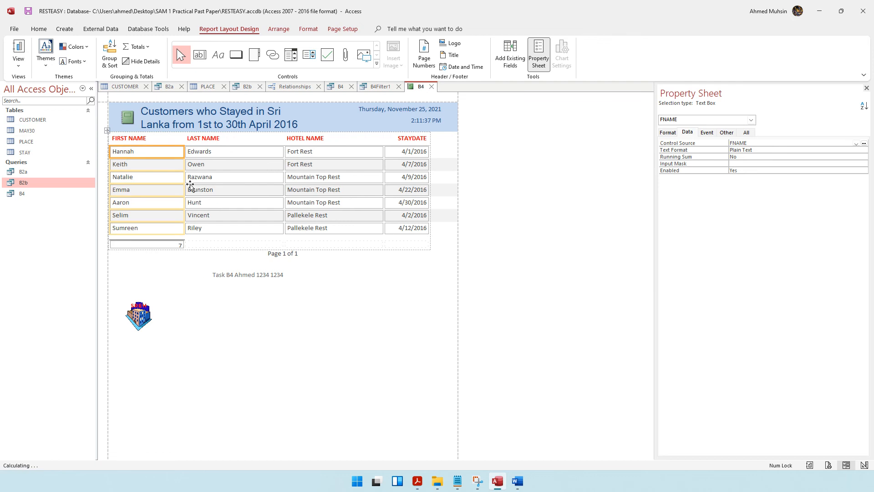
pyautogui.click(286, 195)
pyautogui.moveTo(279, 191); pyautogui.dragTo(264, 191)
pyautogui.moveTo(170, 181); pyautogui.dragTo(165, 227)
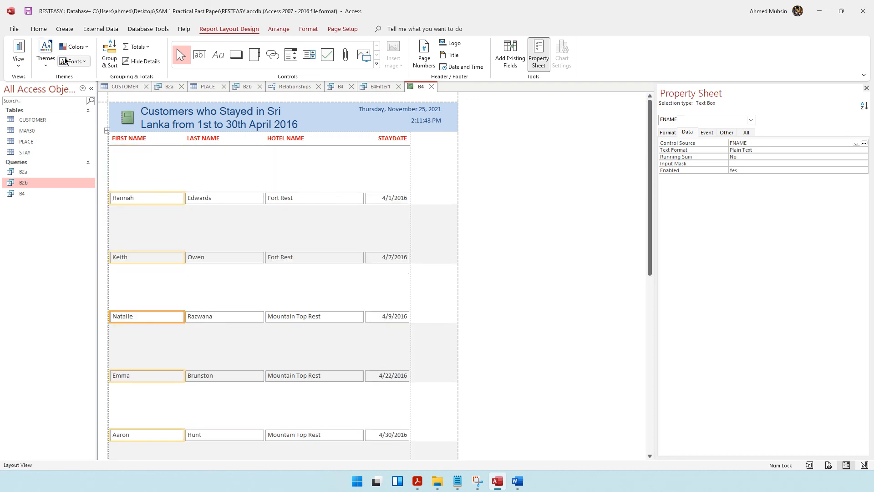
pyautogui.hotkey('ctrl', 'z')
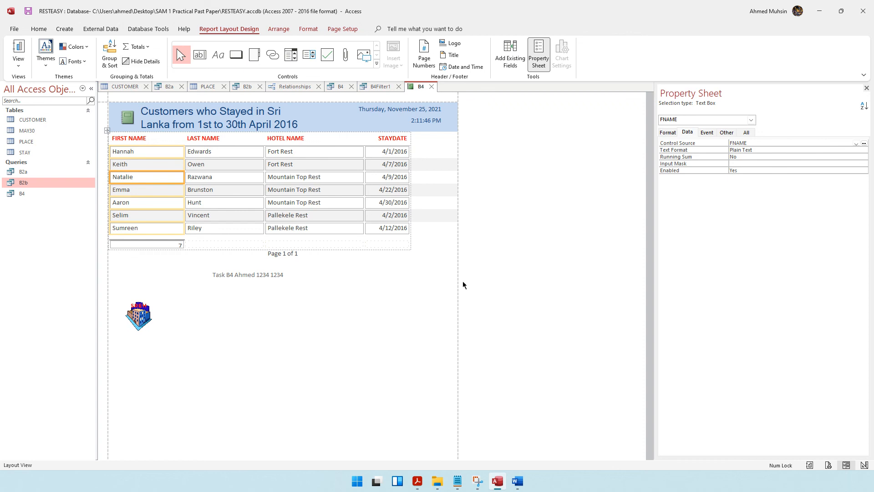
pyautogui.click(417, 481)
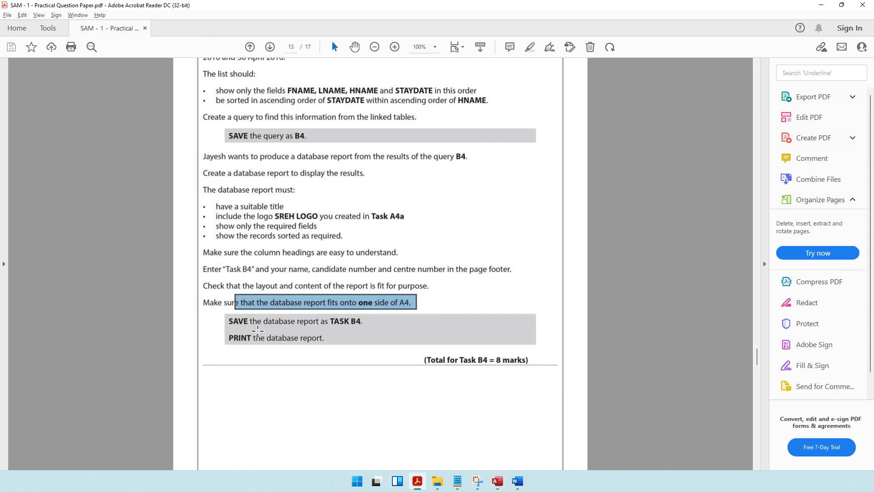
pyautogui.click(500, 490)
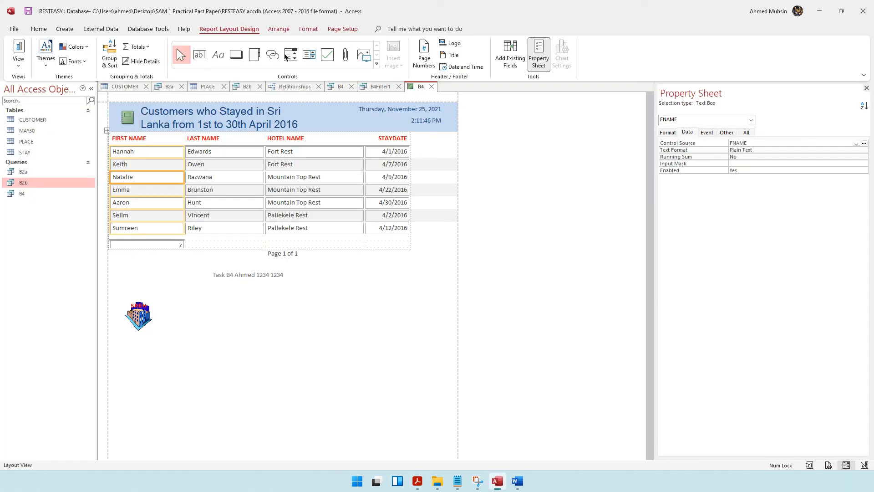
pyautogui.click(28, 11)
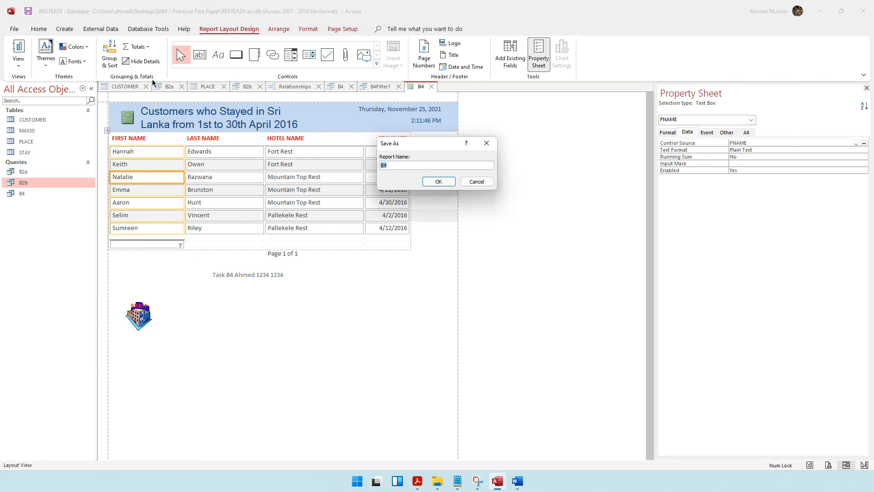
# Step: Save the report with the name TASK B4
pyautogui.press('capslock')
pyautogui.write('TASK B4')
pyautogui.press('Return')
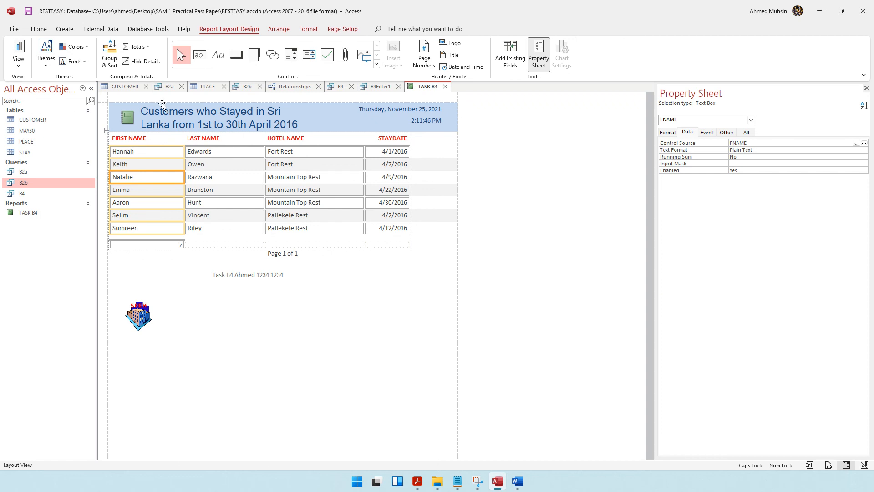
# Step: Open and cancel the print dialog, then scroll the question paper to Task B5
pyautogui.click(417, 481)
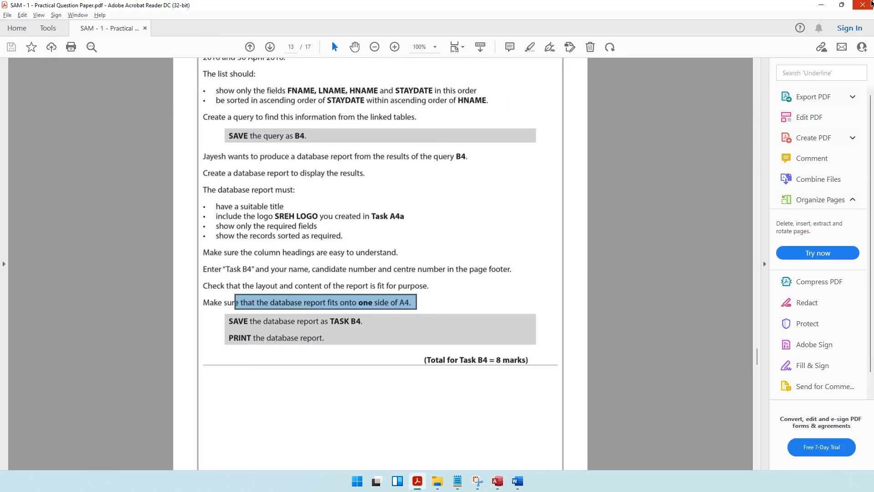
pyautogui.hotkey('alt', 'Tab')
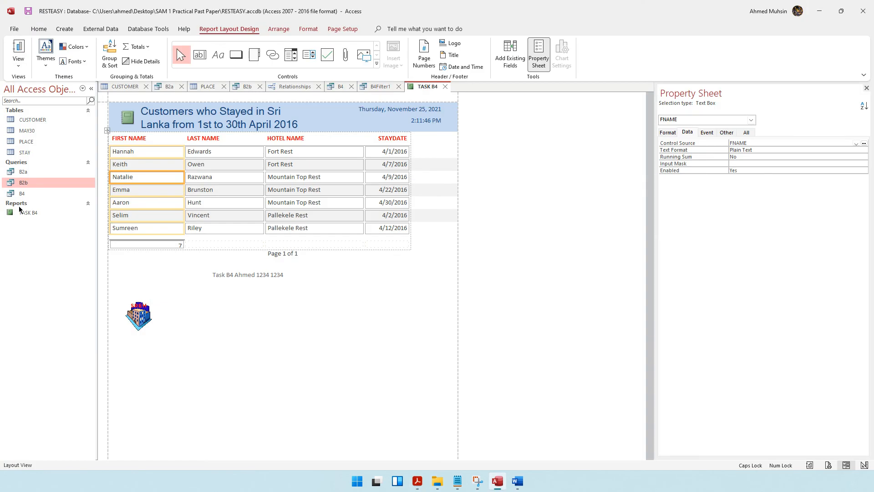
pyautogui.hotkey('ctrl', 'p')
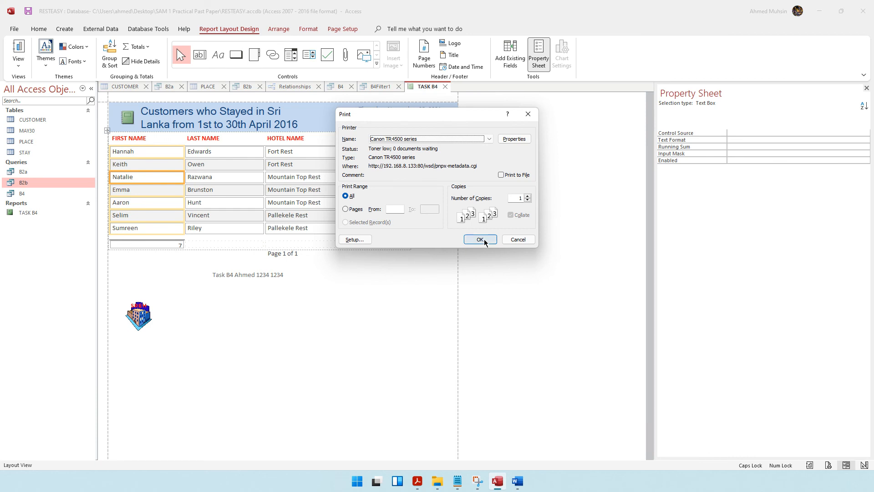
pyautogui.click(518, 239)
pyautogui.click(415, 483)
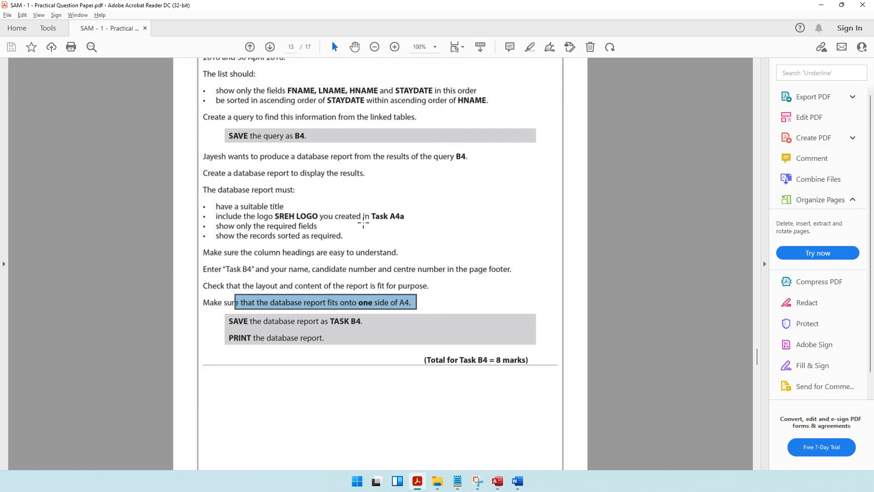
pyautogui.scroll(-3, 363, 224)
pyautogui.scroll(-12, 363, 224)
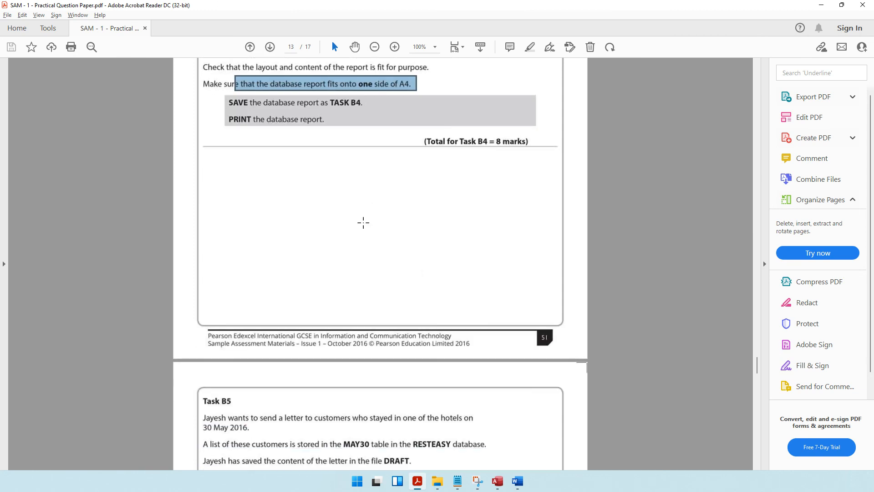
pyautogui.scroll(-1, 363, 224)
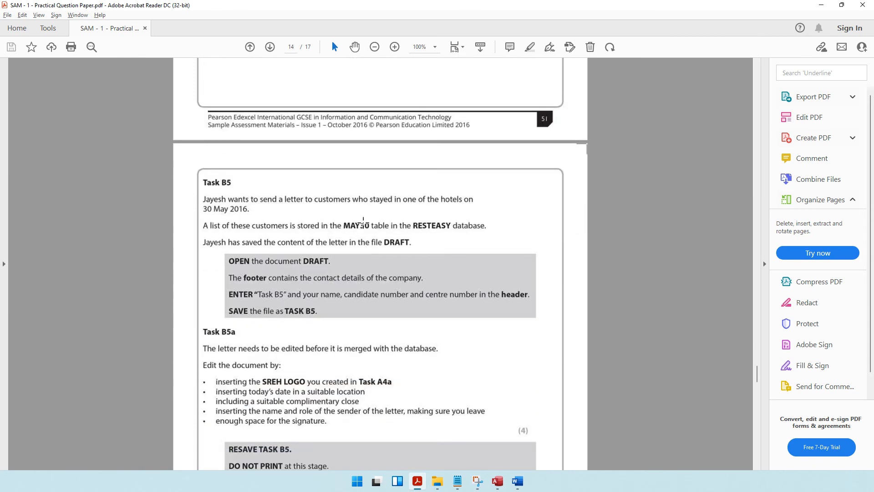